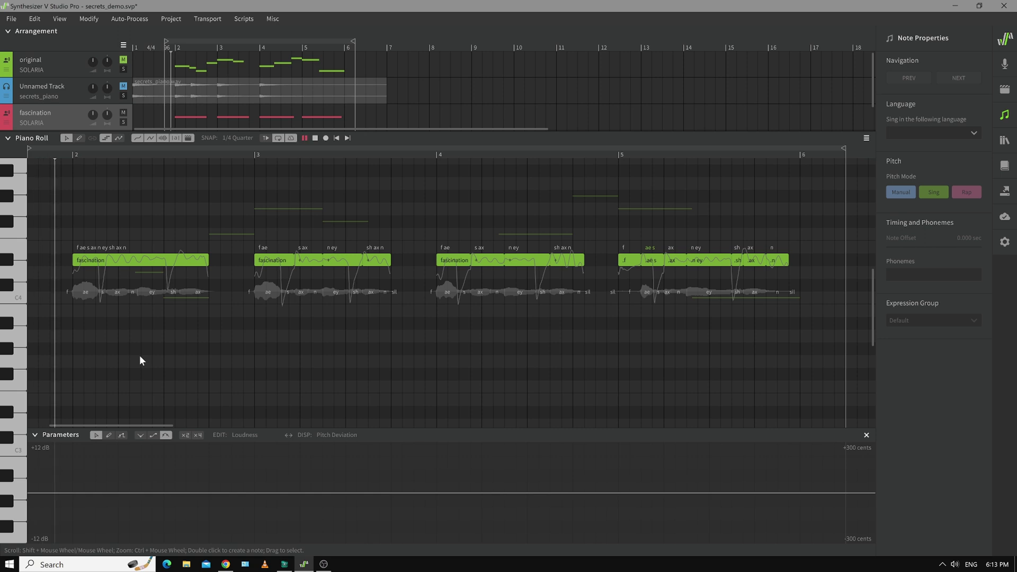
Step: Play back the "fascination" phrases in bars 2 and 3 of the fascination track
key(space)
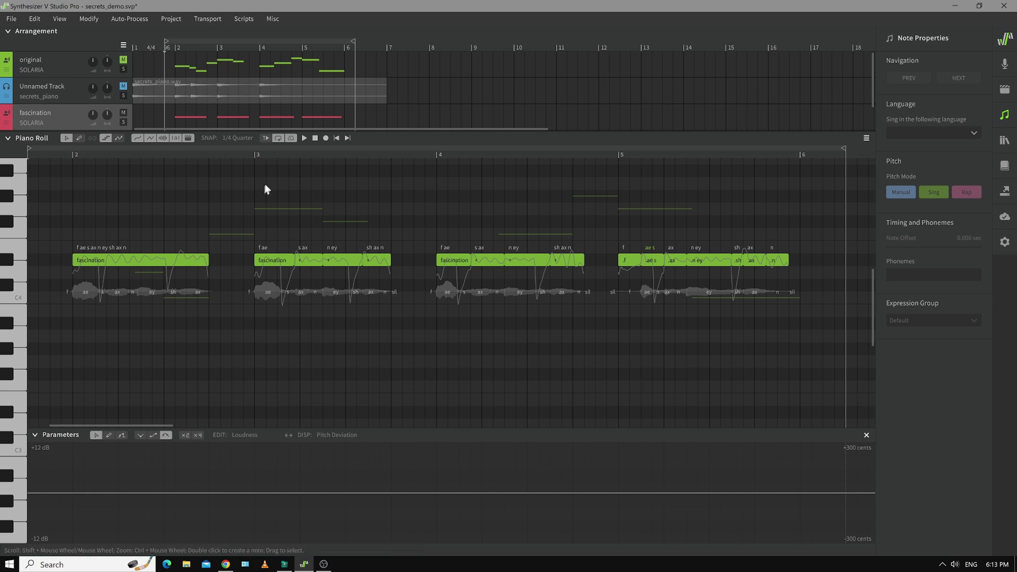
click(237, 155)
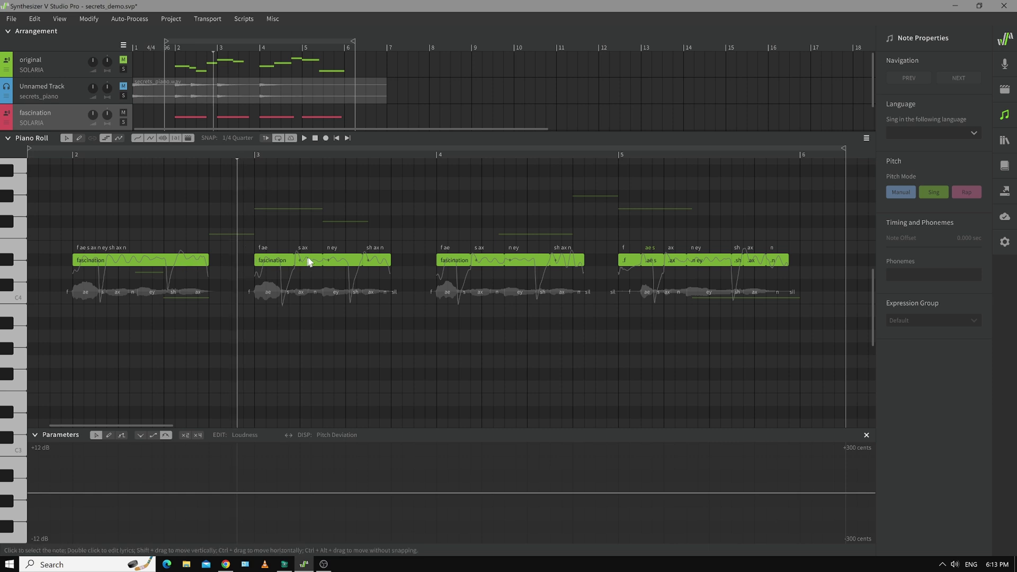
key(space)
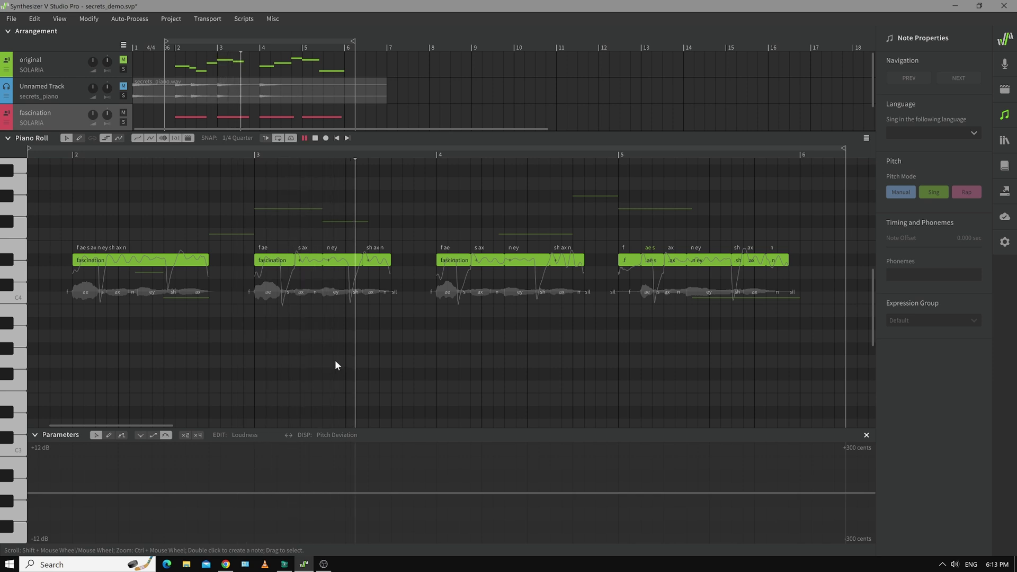
key(space)
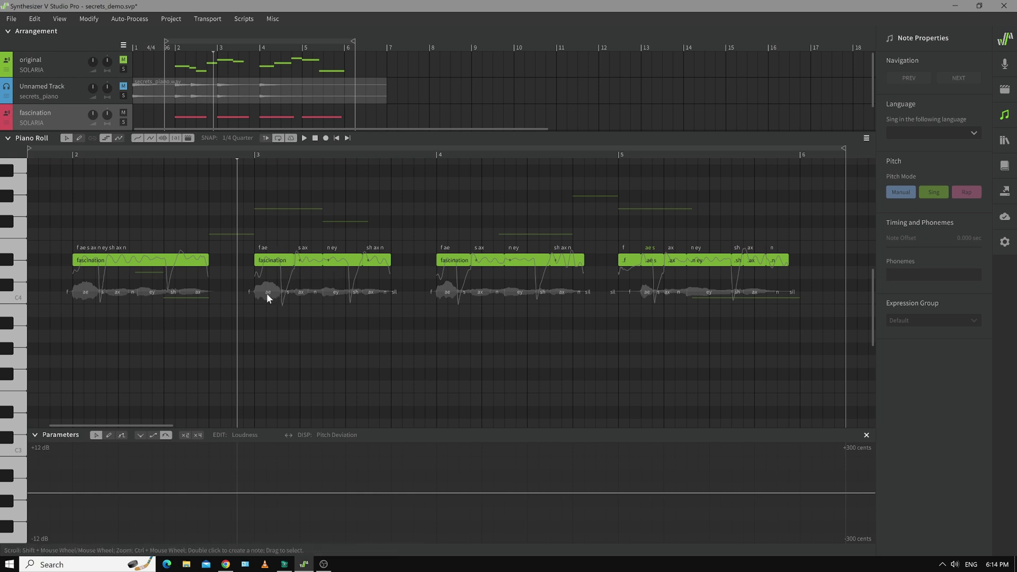
Step: Extend the "s ax" note in bar 3 to start earlier, shortening the first "fascination" note, and play back the phrase
click(304, 262)
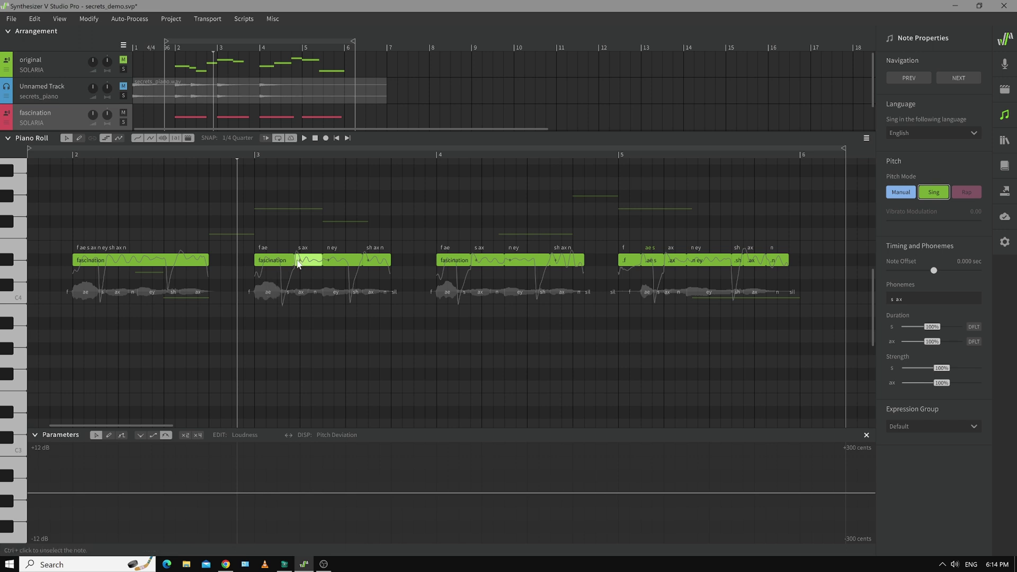
drag(294, 259, 278, 260)
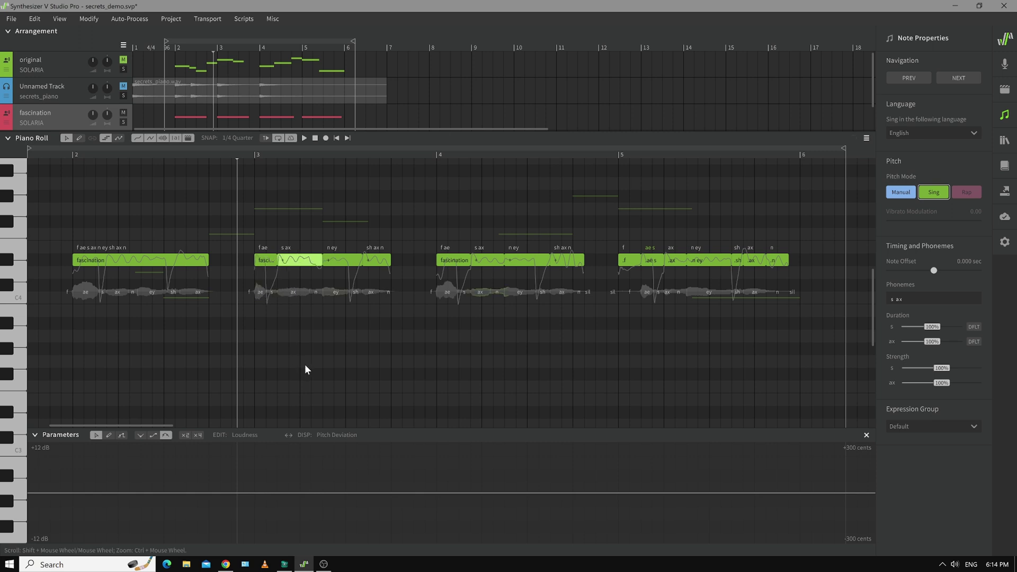
key(space)
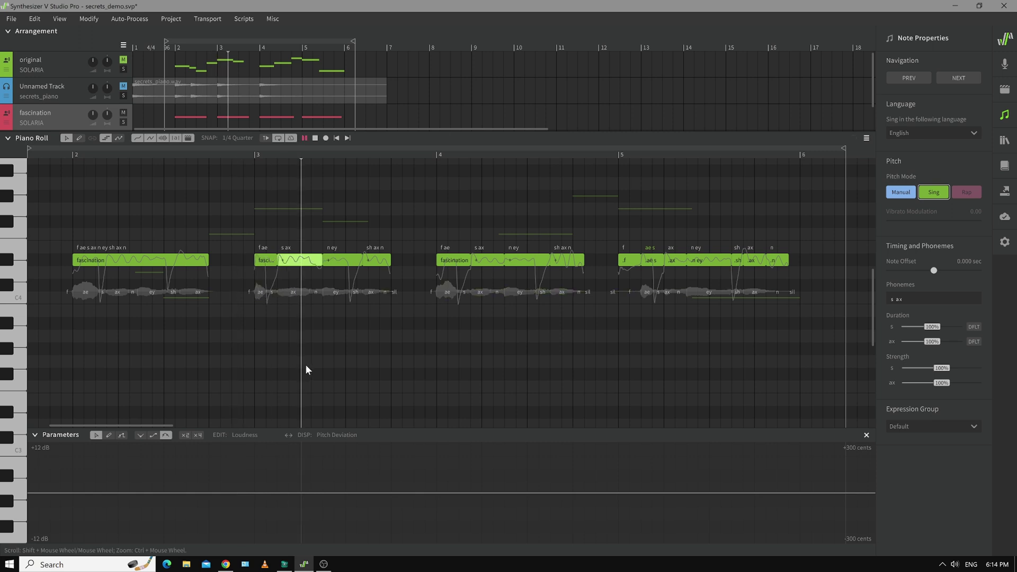
key(space)
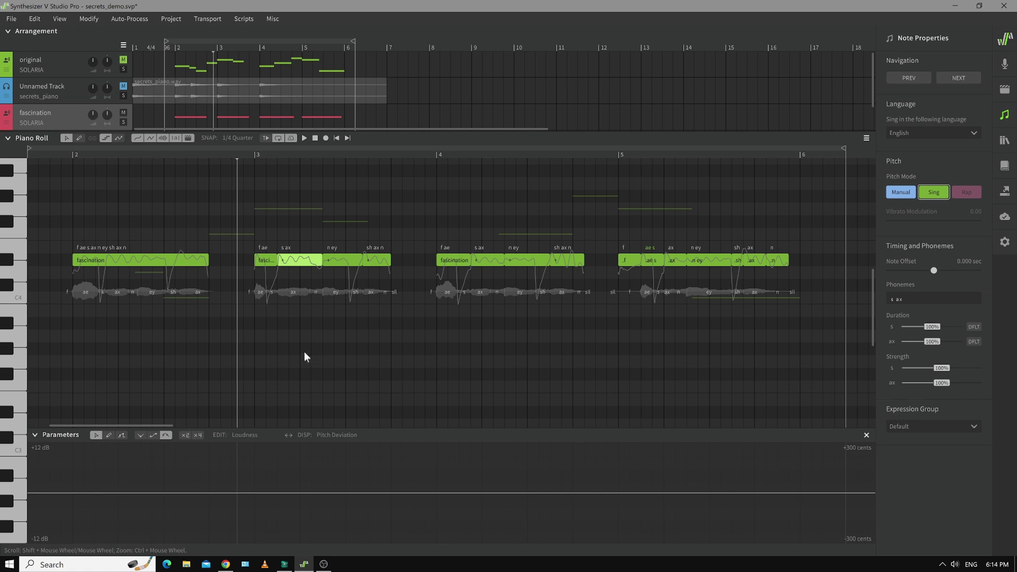
Step: Raise the first and third notes of the "fascination" phrase in bar 4 by two semitones and play it back
click(450, 268)
click(448, 260)
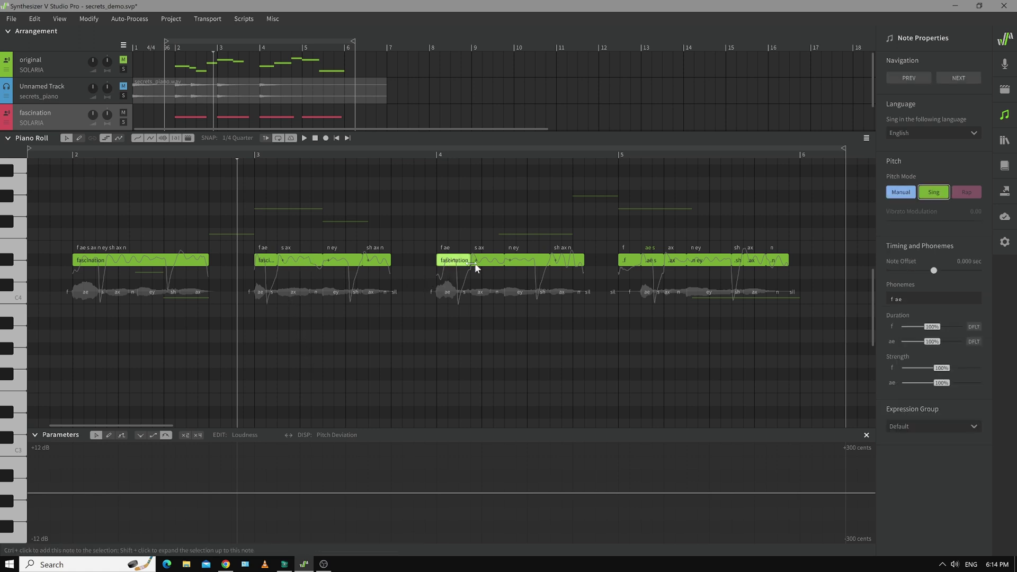
ctrl+click(520, 264)
drag(455, 265, 456, 233)
click(425, 155)
key(space)
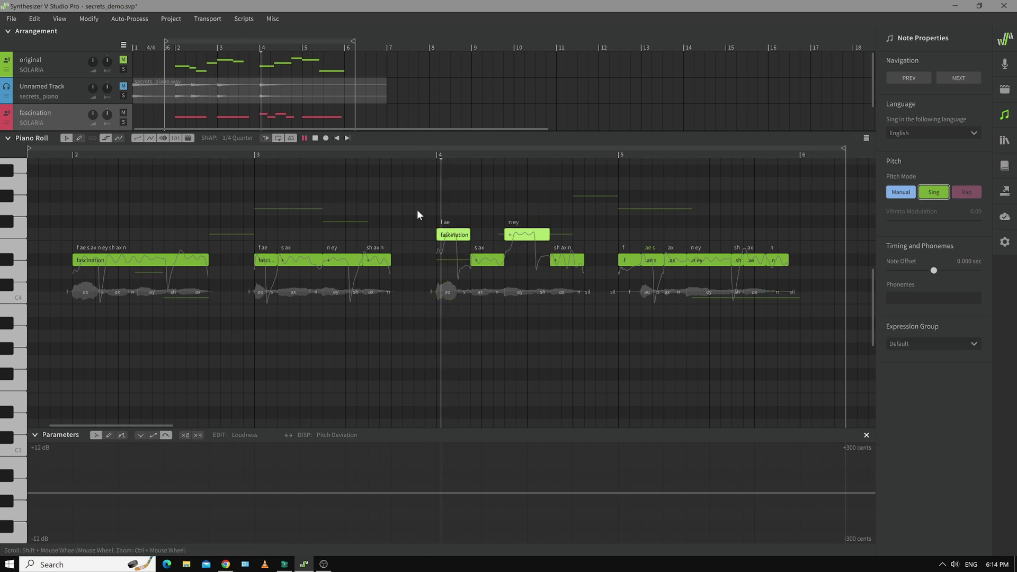
key(space)
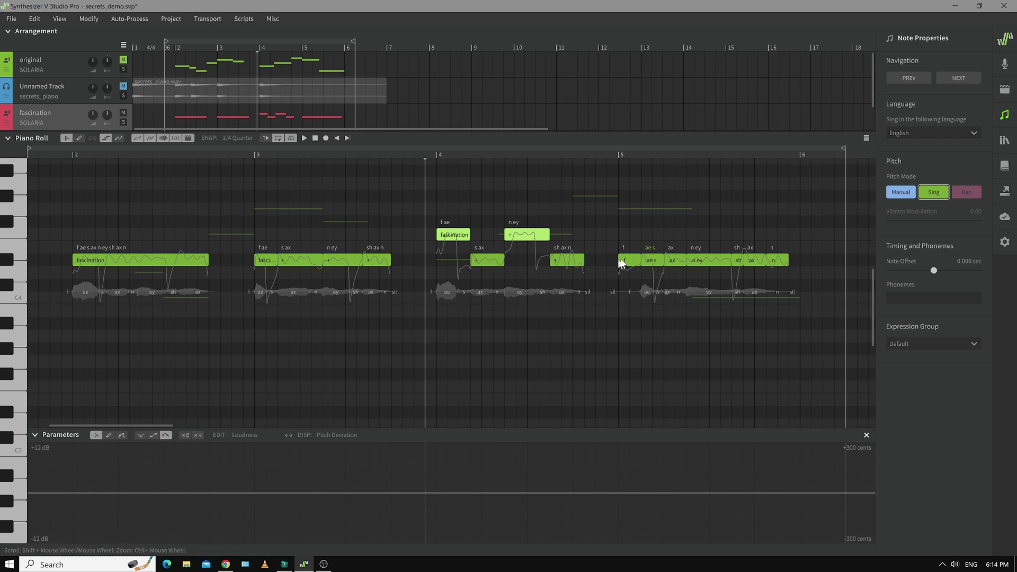
Step: Raise the "ae s" and "n ey" notes of the bar 5 phrase by two semitones and play it back
click(653, 263)
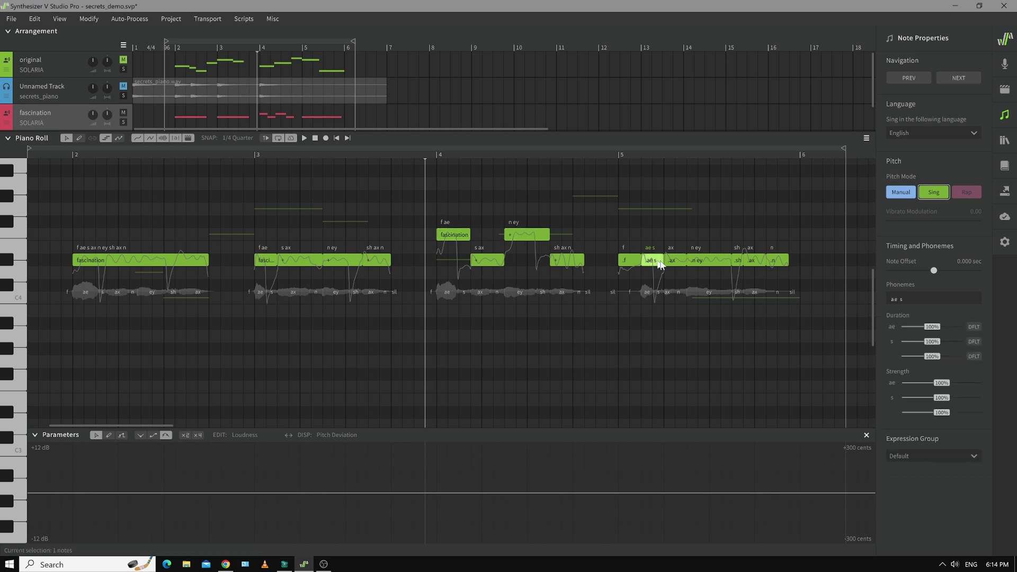
drag(653, 263, 652, 238)
click(637, 206)
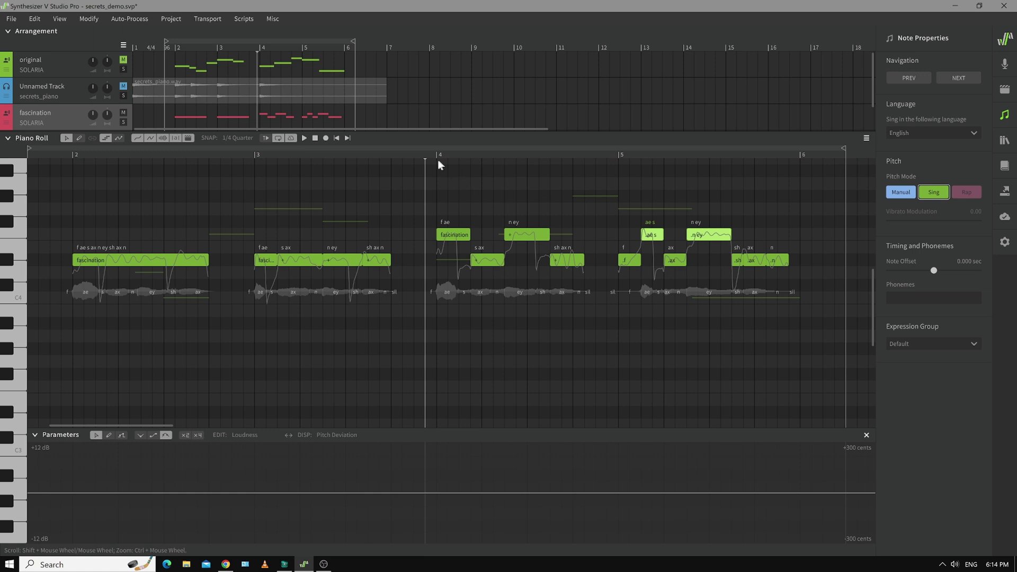
key(space)
Step: Raise the "f" note at the start of bar 5 by two semitones to match the "ae s" note
click(628, 265)
key(Up)
key(Up)
click(636, 259)
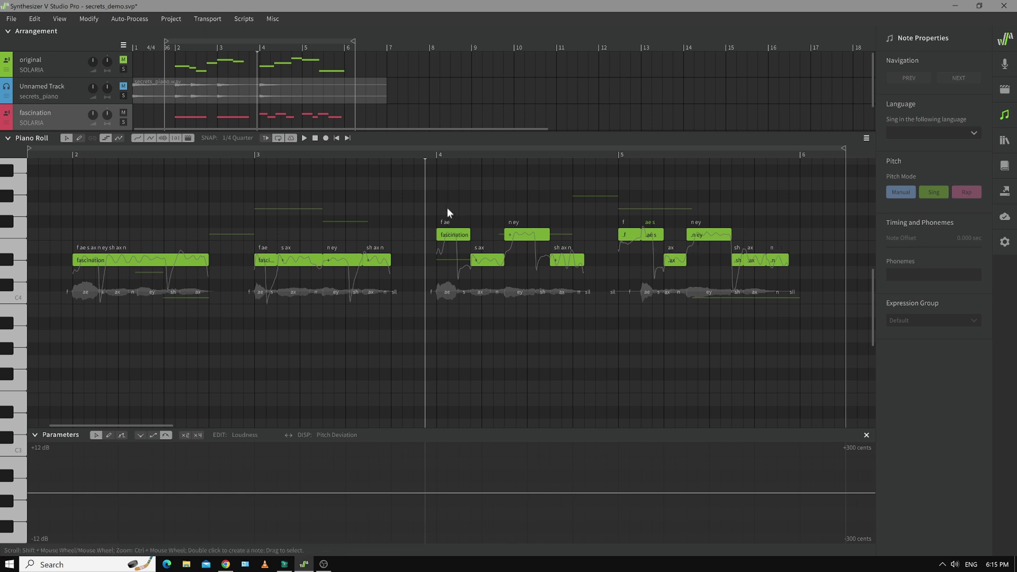
Step: Inspect the separate "f", "n", "ax" and "sh" notes in bar 5, and play the phrase from just before the bar
click(631, 237)
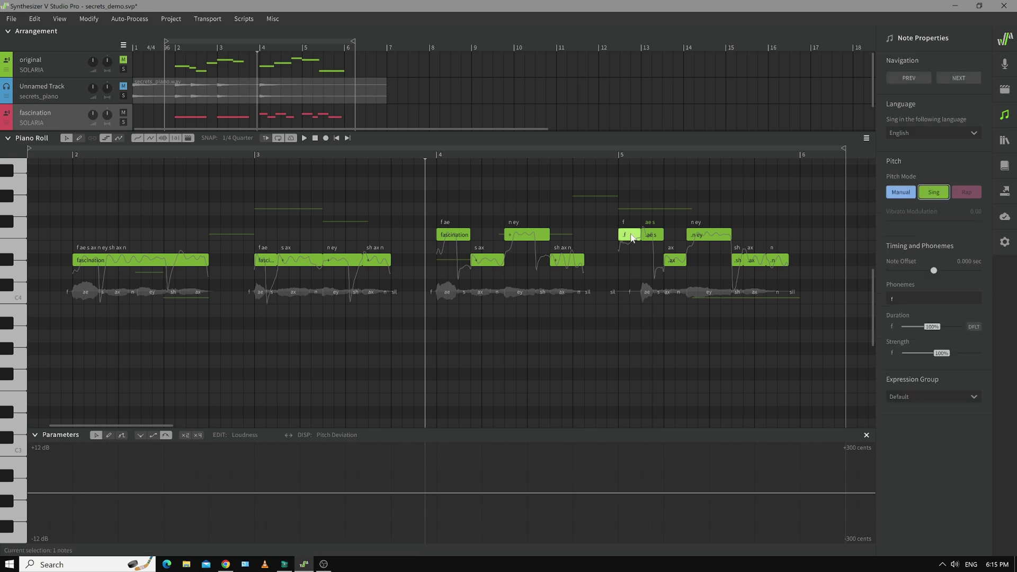
click(780, 259)
click(751, 261)
click(739, 266)
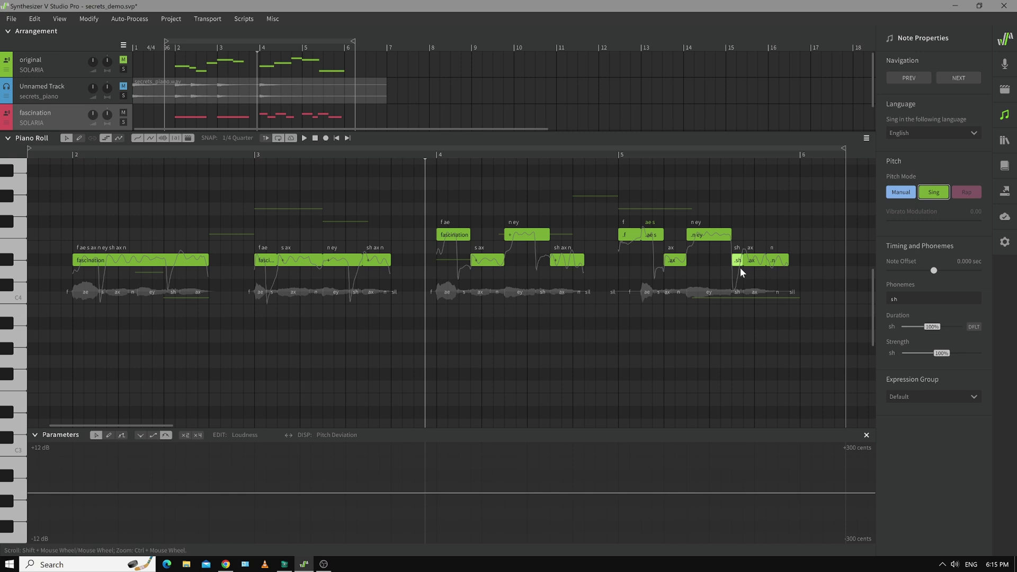
click(606, 154)
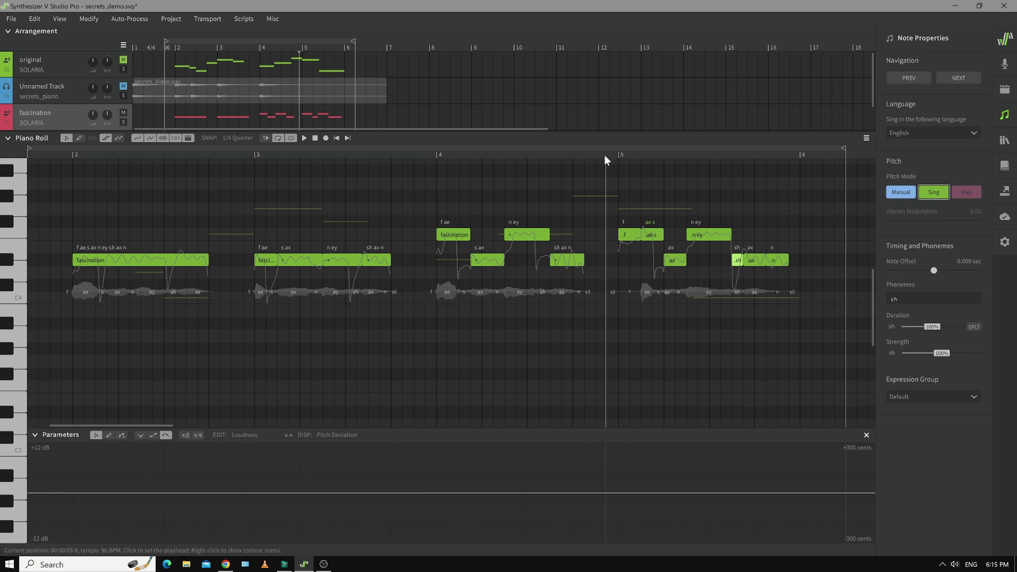
key(space)
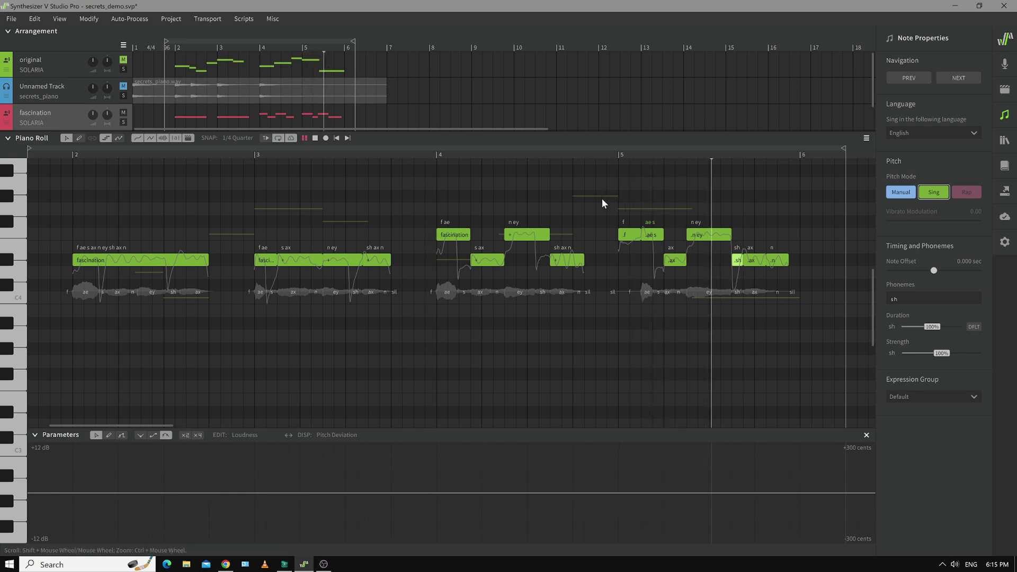
key(space)
Step: Shift the "ax" and "n" notes later to end at bar 6, lengthen the "sh" note to meet them, and play the phrase
drag(803, 258, 772, 264)
key(ctrl+z)
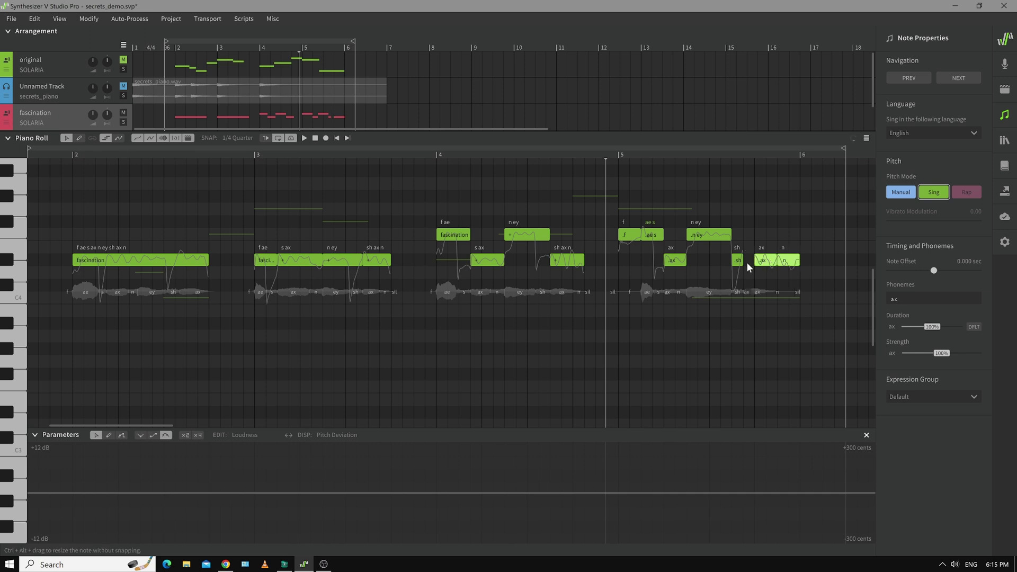
key(ctrl+z)
click(749, 260)
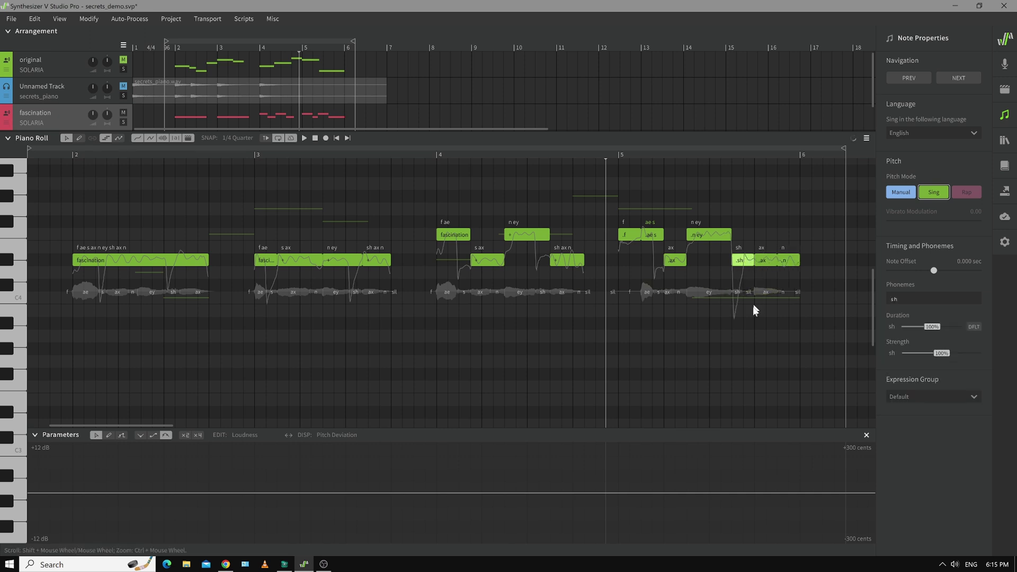
key(space)
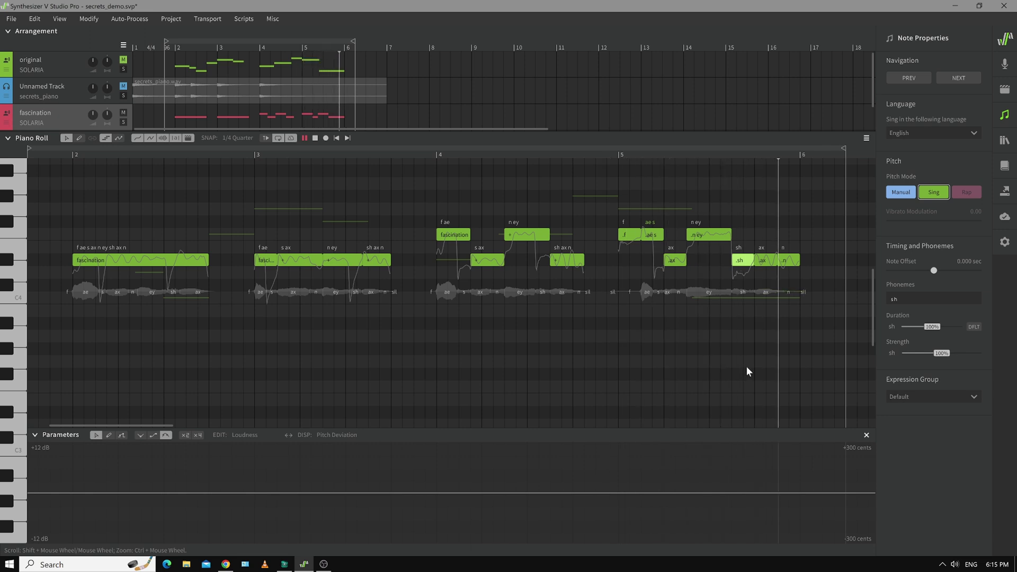
key(space)
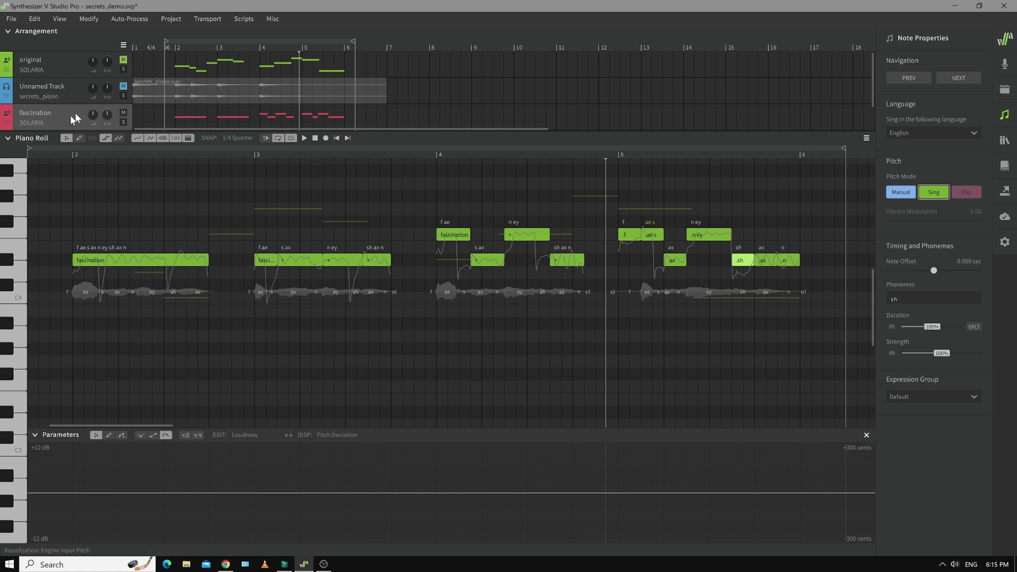
Step: Mute the fascination track, unmute the original and piano tracks, and open the original track's notes for playback
click(123, 113)
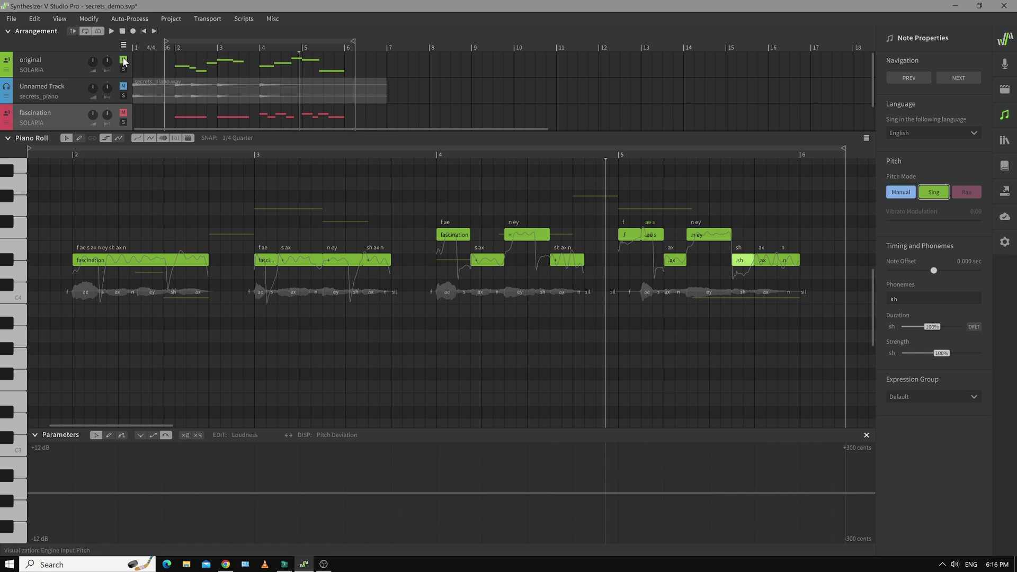
click(58, 69)
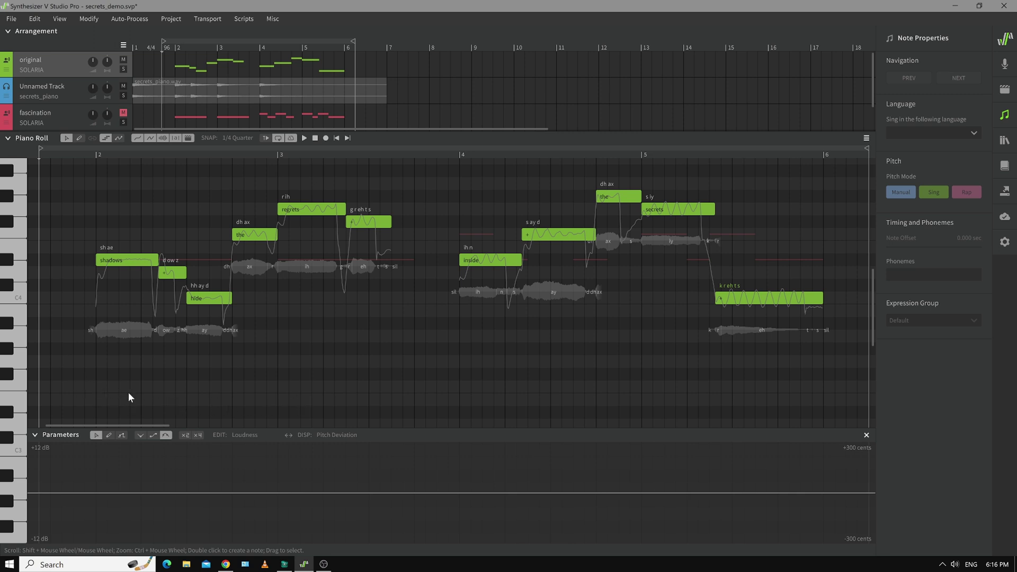
key(space)
Step: Play back the original track from bar 2 through the word "regrets"
click(277, 155)
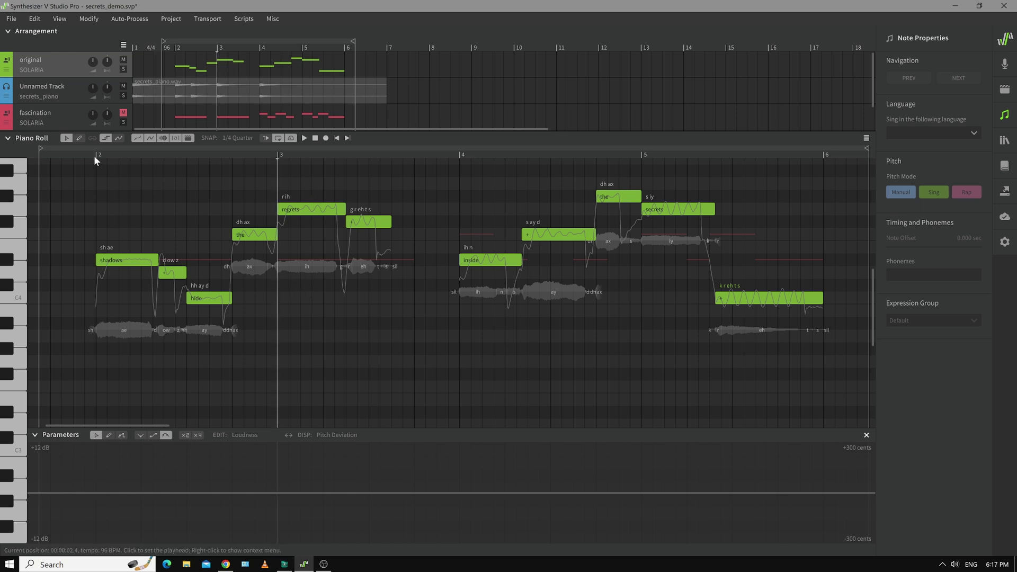
click(97, 154)
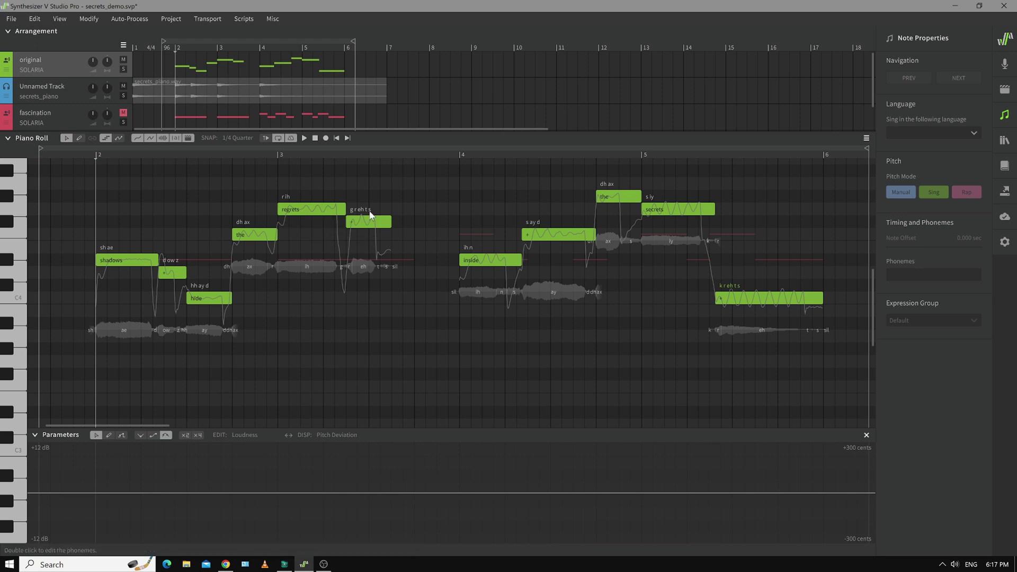
key(space)
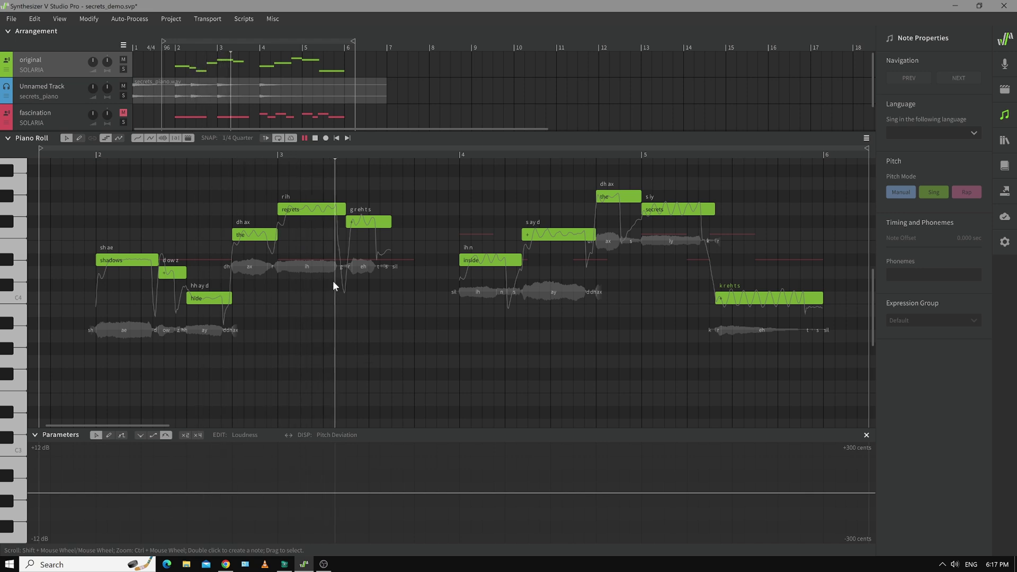
key(space)
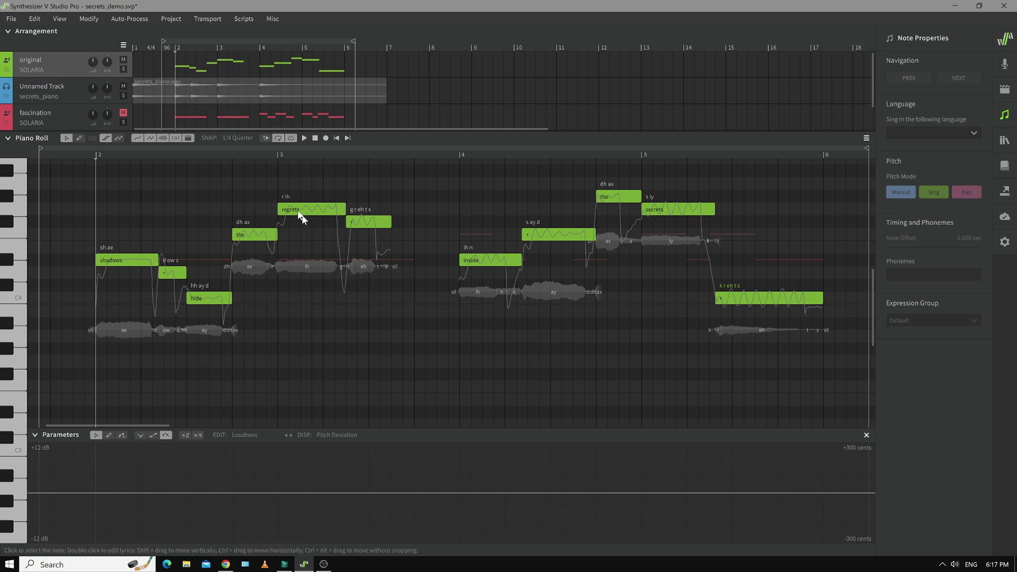
Step: Change the phonemes of the first "regrets" note to "r iy" and play back the phrase
double_click(287, 197)
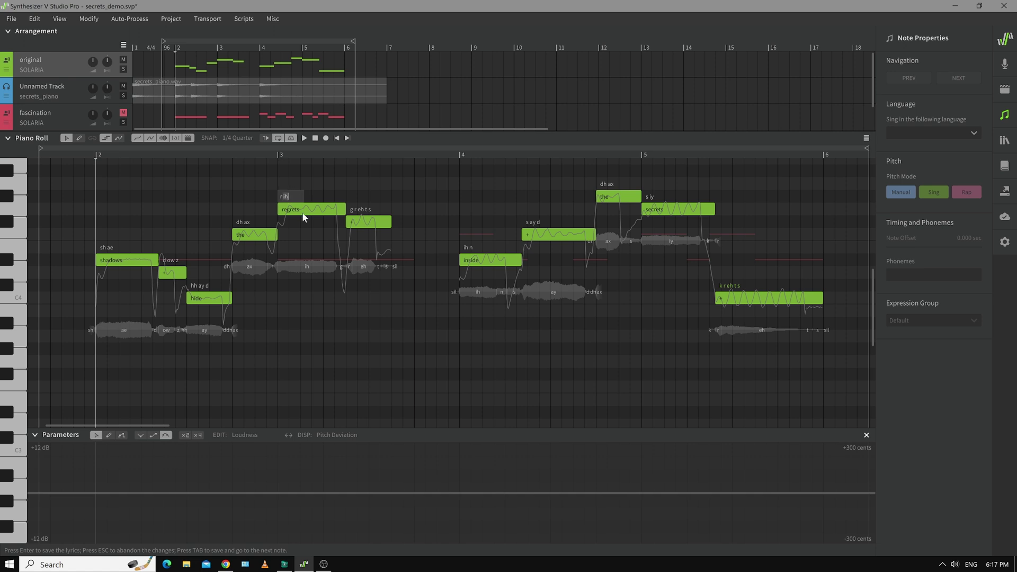
text(y)
key(Return)
key(space)
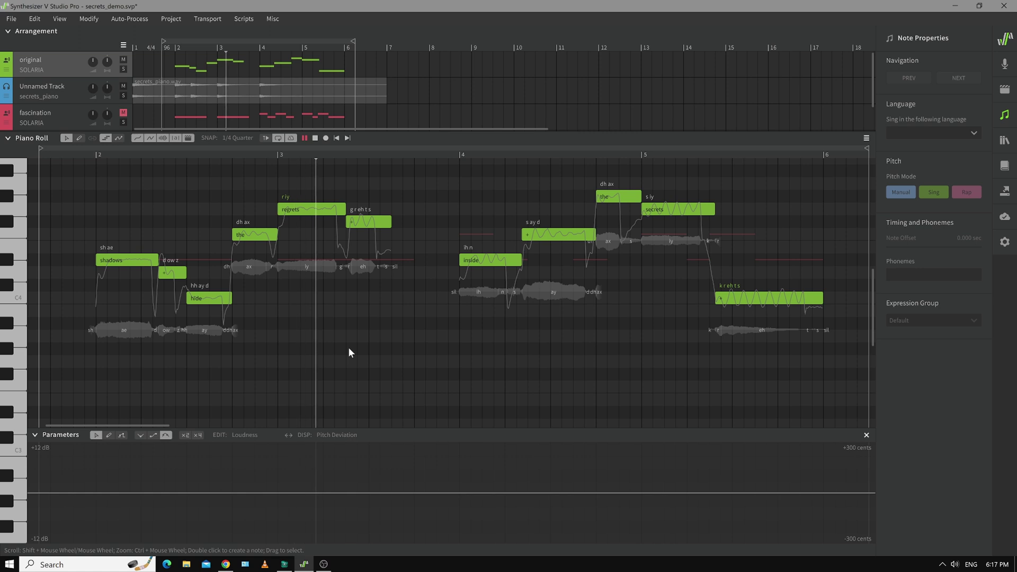
key(space)
Step: Inspect the lyric entries of the "regrets" note and its "+" continuation note without editing them
click(293, 212)
double_click(296, 210)
double_click(355, 221)
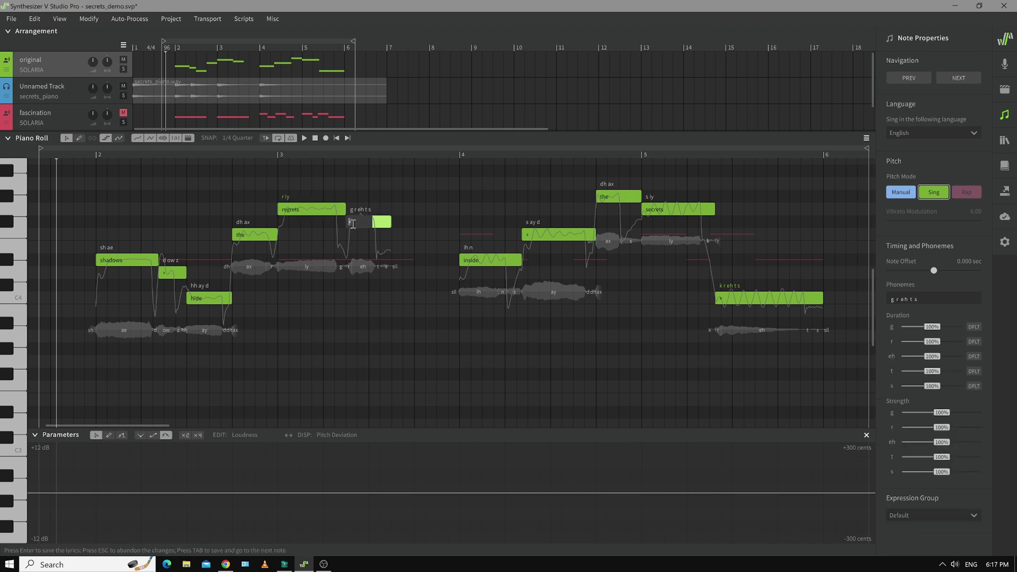
click(327, 299)
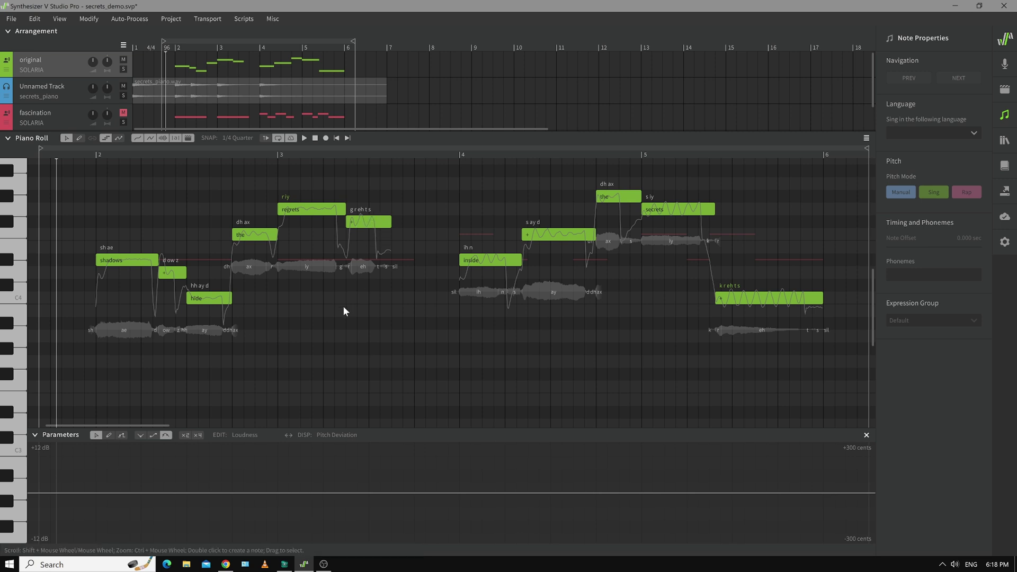
Step: Play back the "regrets" phrase and inspect the first note's lyric entry without editing it
ctrl+scroll(342, 306, up, 4)
key(space)
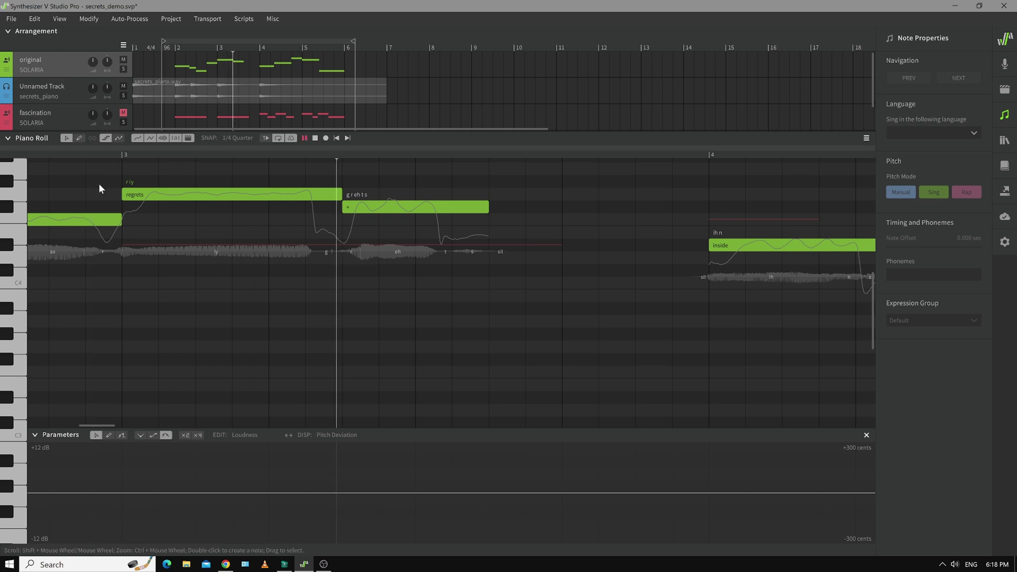
key(space)
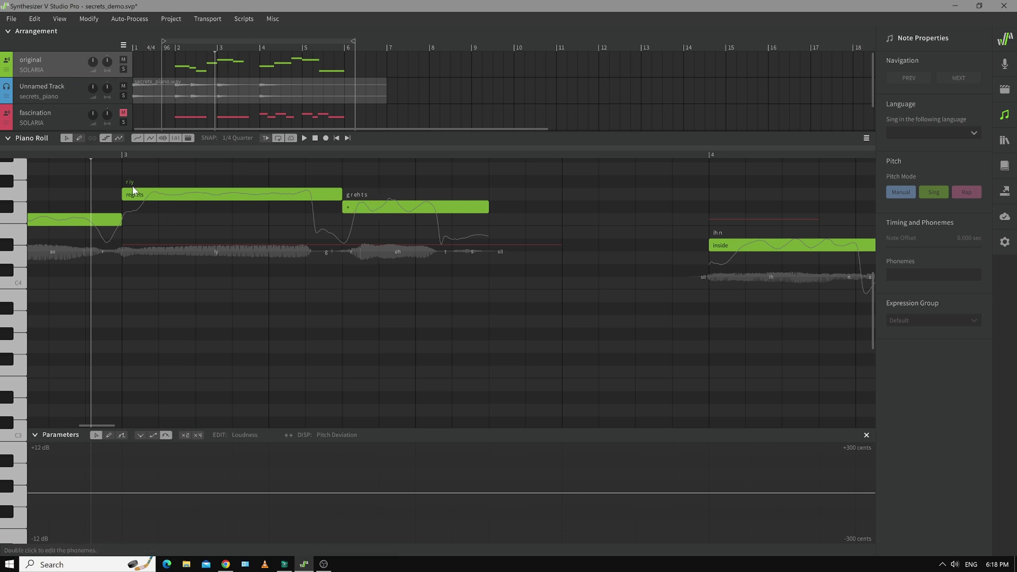
click(140, 197)
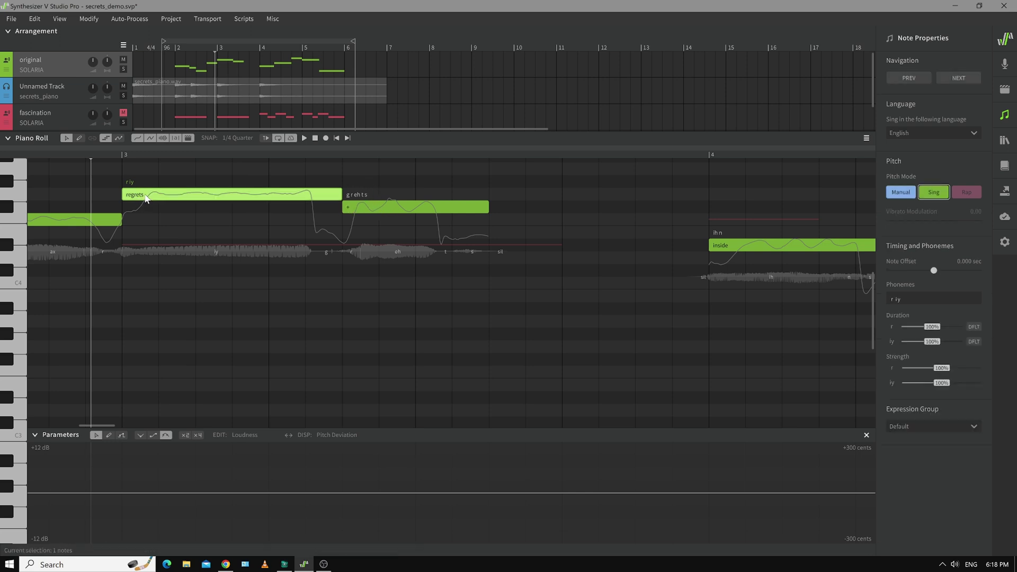
double_click(147, 197)
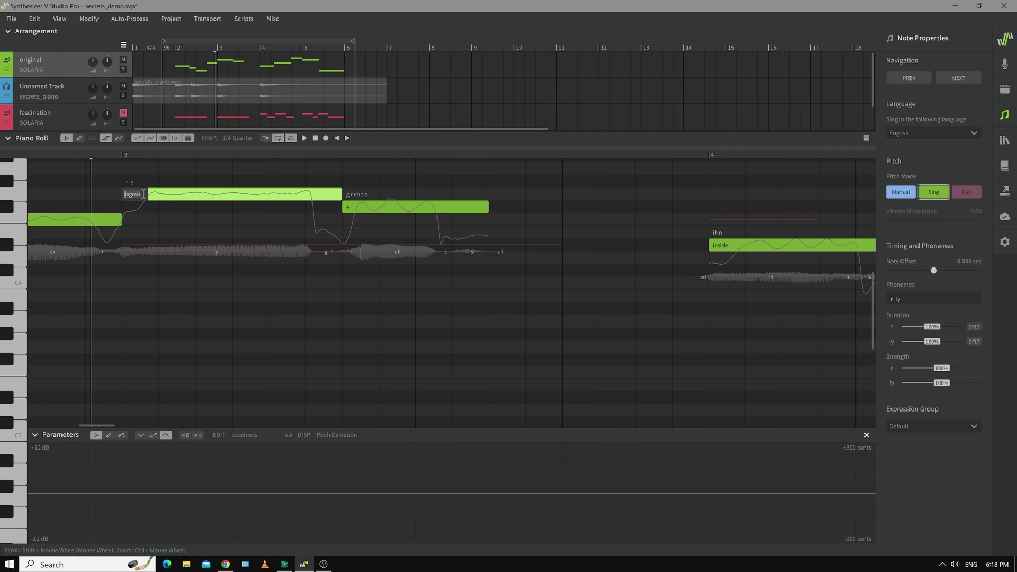
click(149, 294)
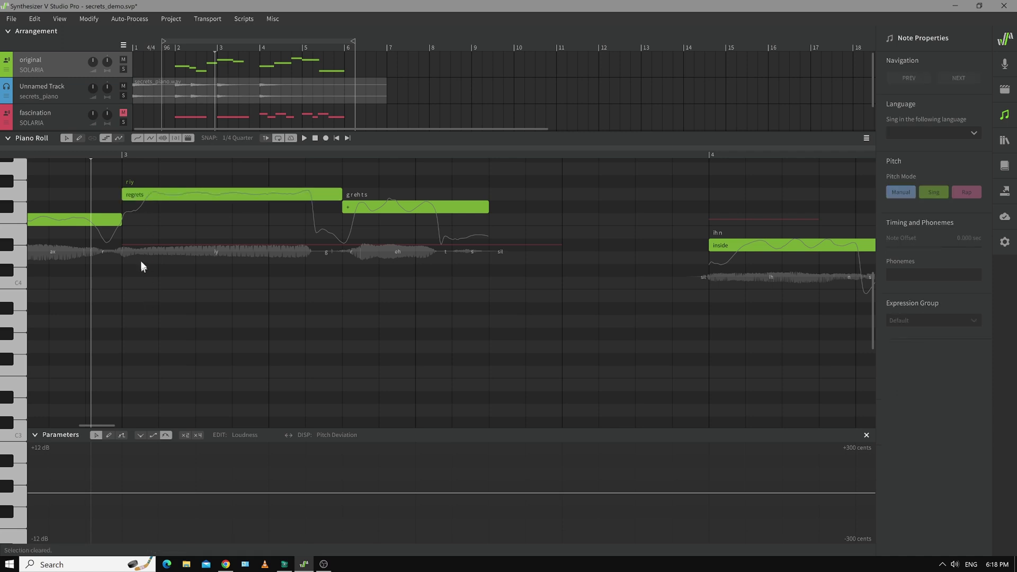
Step: Change the phonemes of the first "regrets" note to "r ax" and play back the phrase
double_click(129, 182)
key(Escape)
text(r ax)
key(Return)
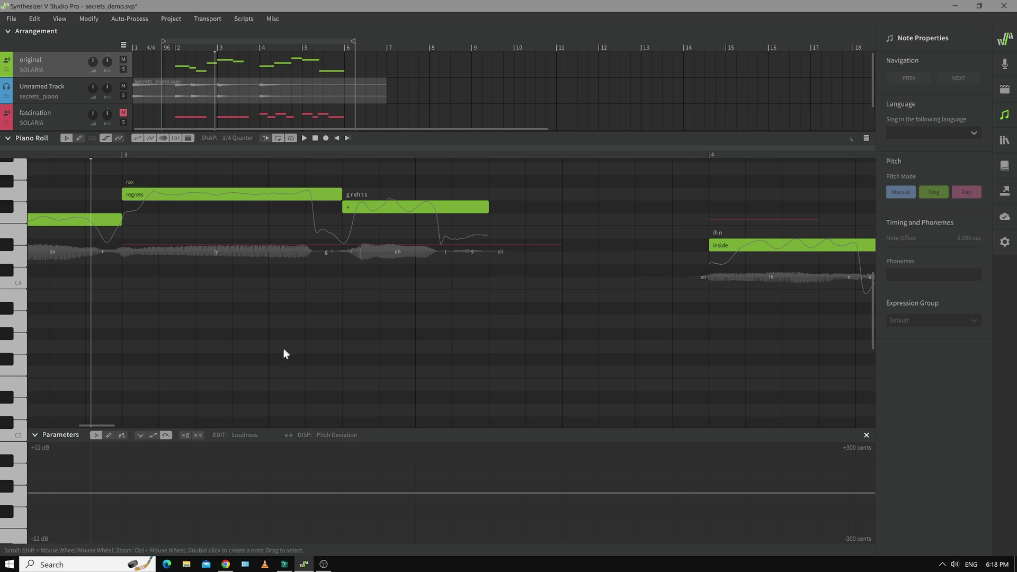
key(space)
key(space)
Step: Set the first "regrets" note's phonemes back to "r iy" and listen to the phrase again
double_click(131, 182)
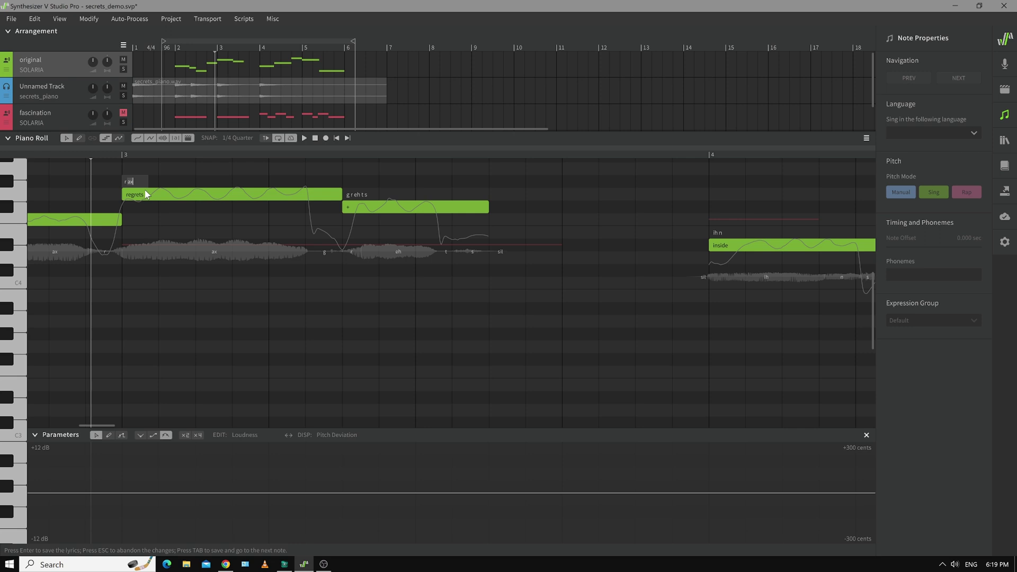
text(iy)
key(Return)
key(space)
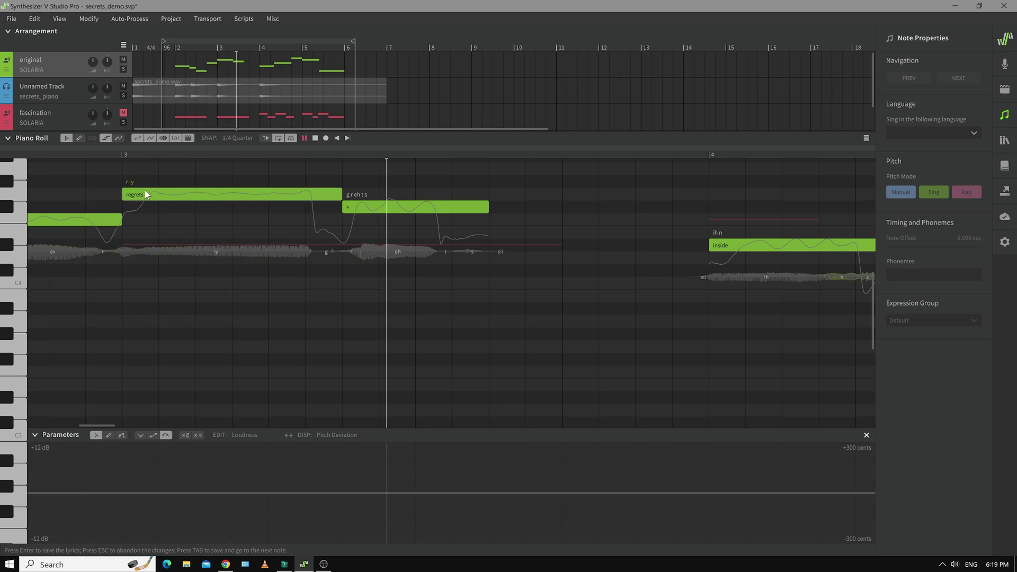
key(space)
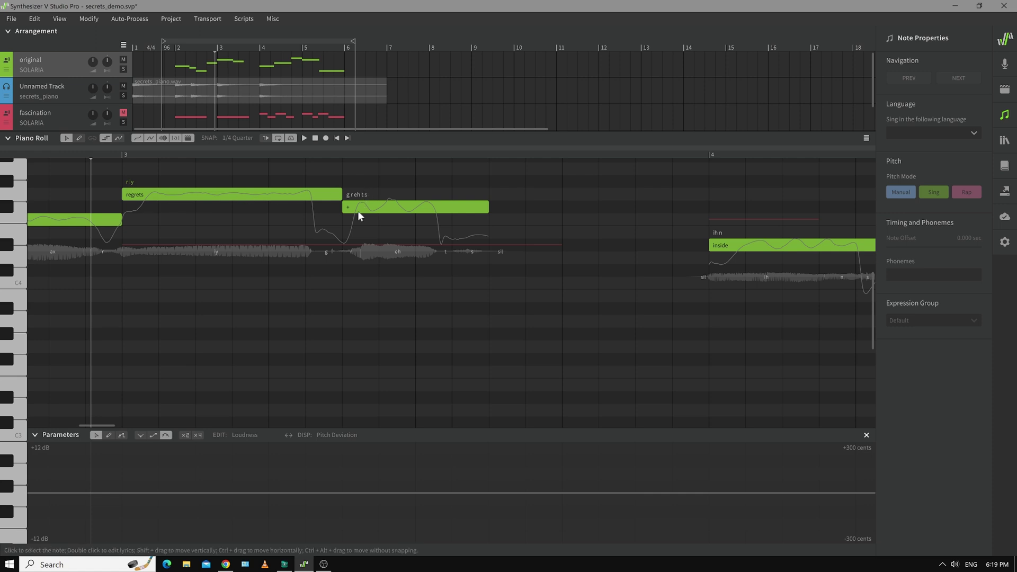
Step: Replace the "+" lyric after "regrets" with "g r eh t s" and play back the phrase twice
double_click(372, 208)
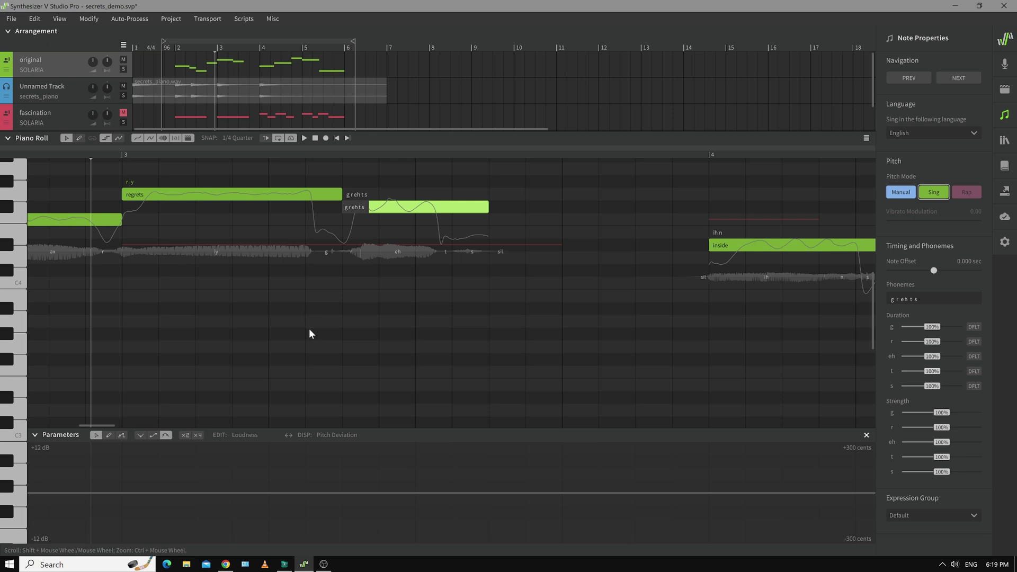
click(325, 338)
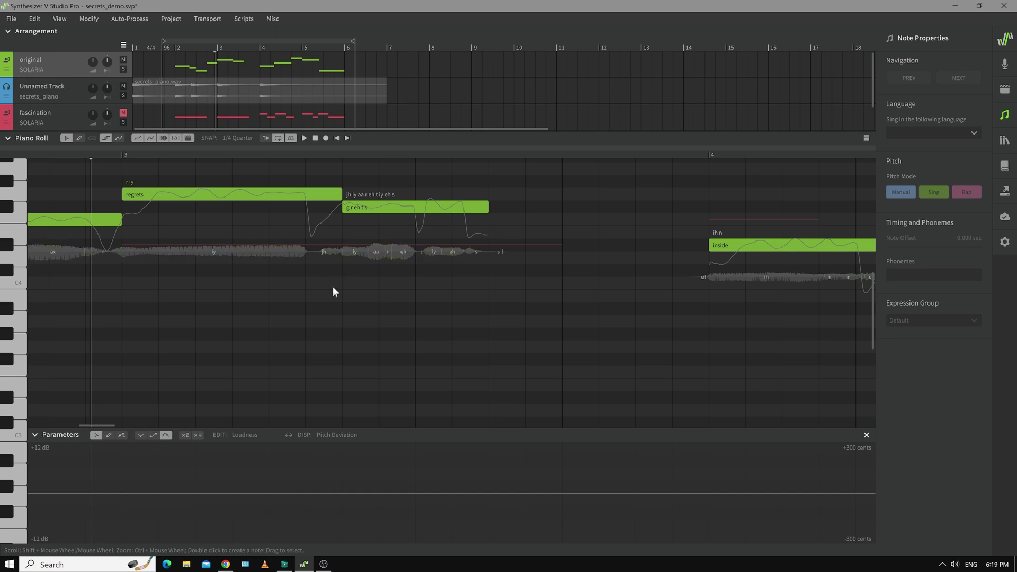
key(space)
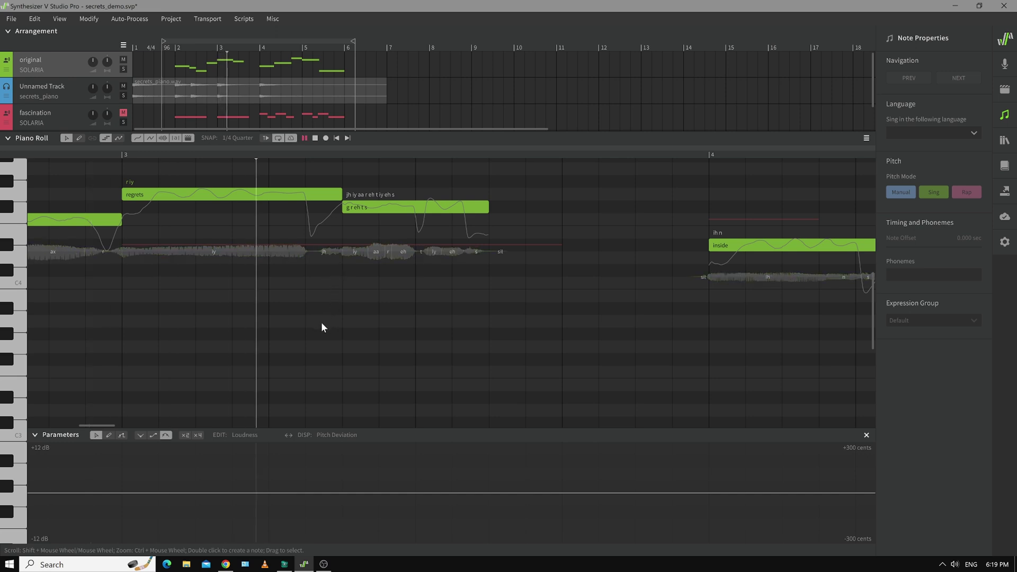
key(space)
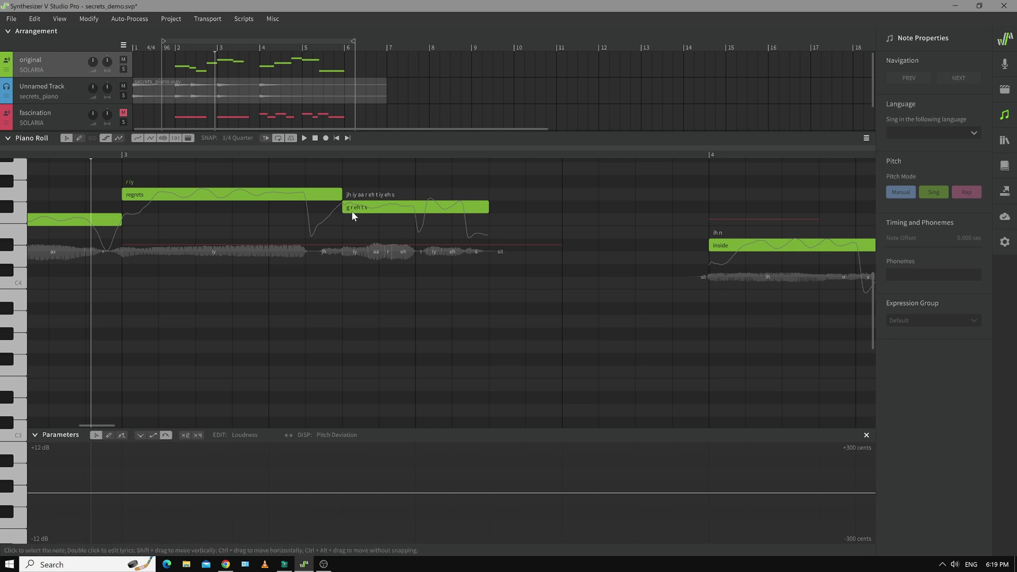
key(space)
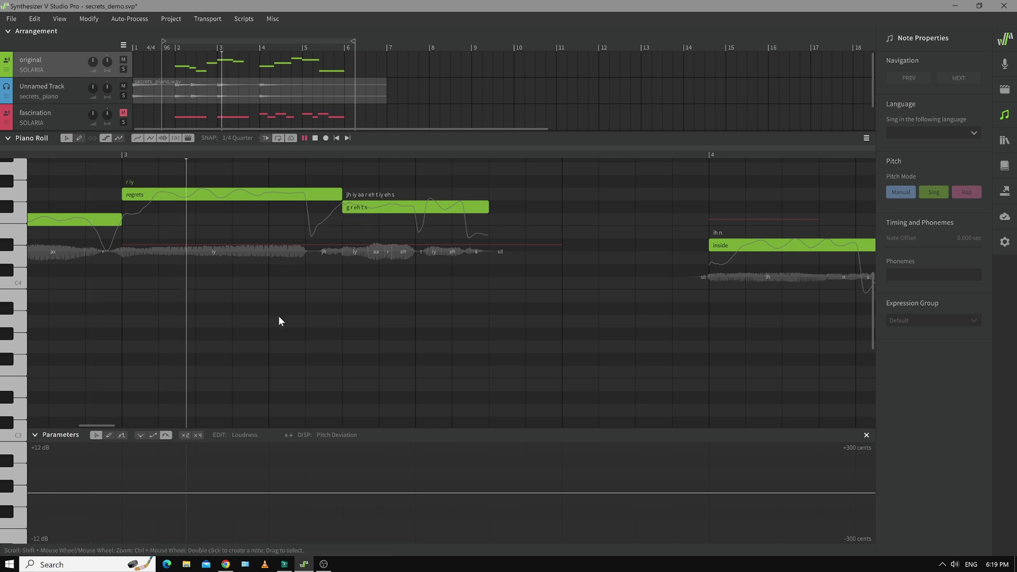
key(space)
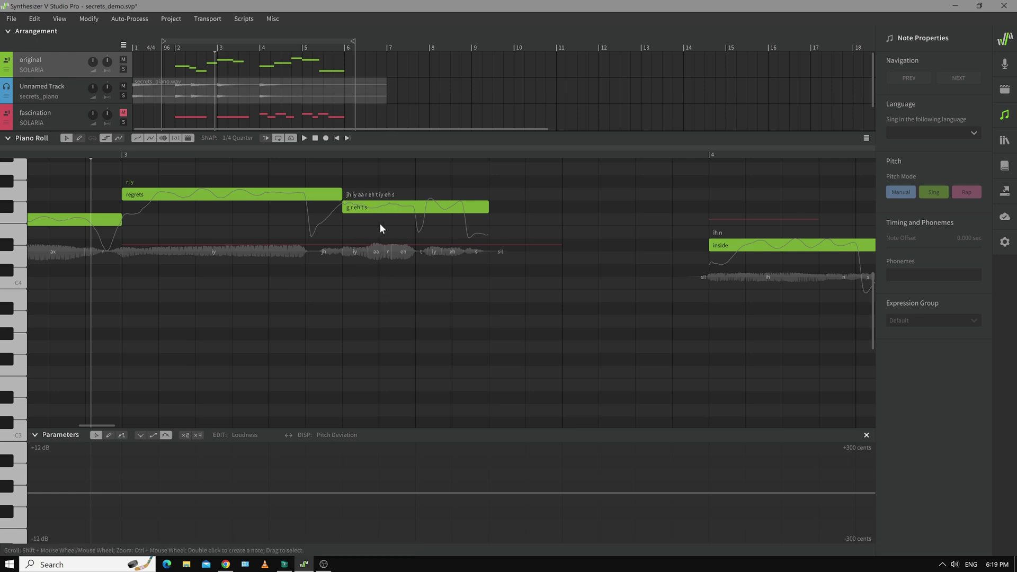
Step: Split the "g r eh t s" note in half, then split its second half again to make three notes
right_click(436, 211)
click(447, 215)
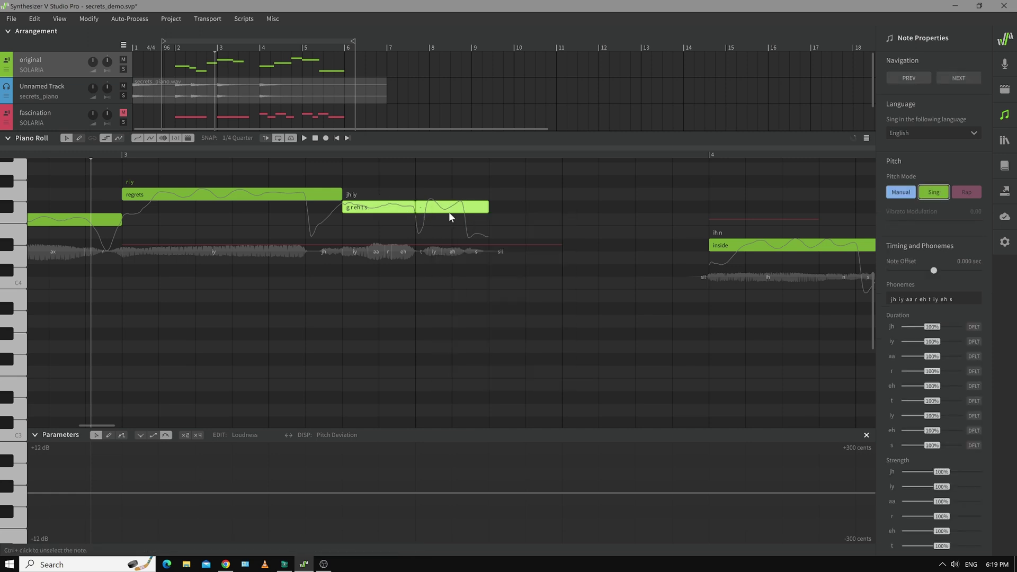
right_click(450, 212)
click(471, 219)
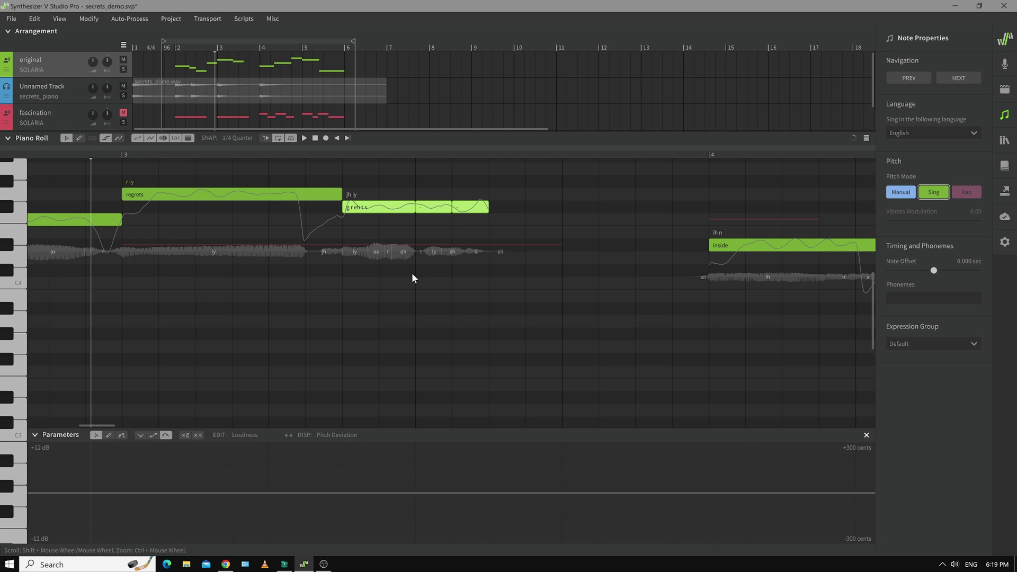
click(412, 274)
Step: Set the phonemes of the first of the three split notes to "g r eh"
double_click(354, 194)
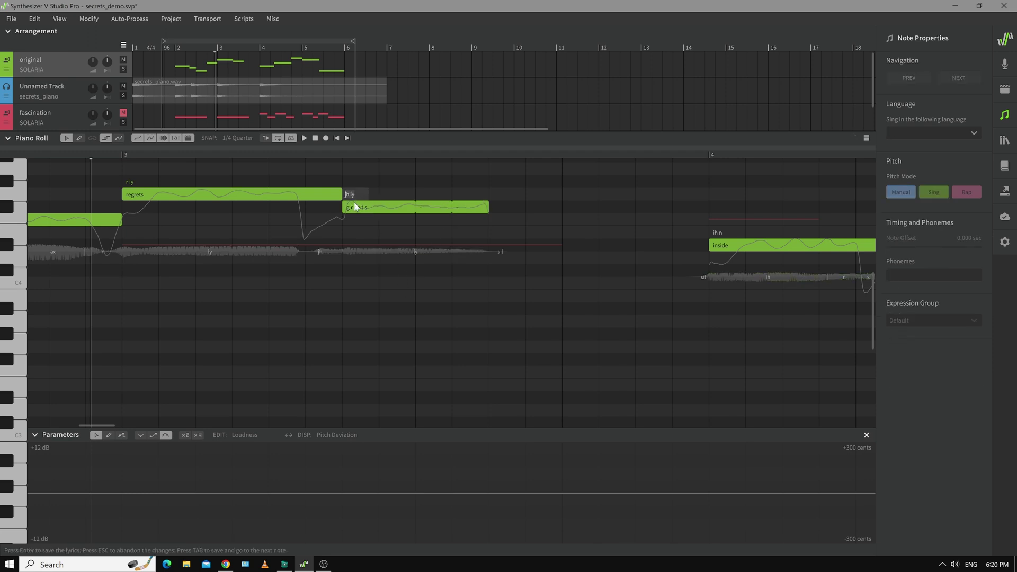
text(gr)
key(Return)
click(361, 211)
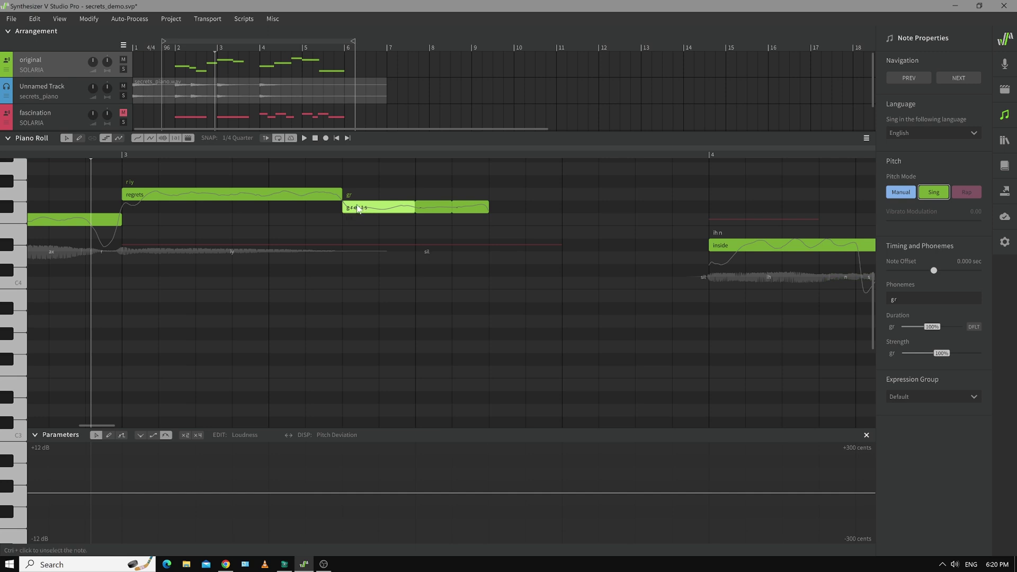
double_click(361, 211)
key(BackSpace)
text(r eh)
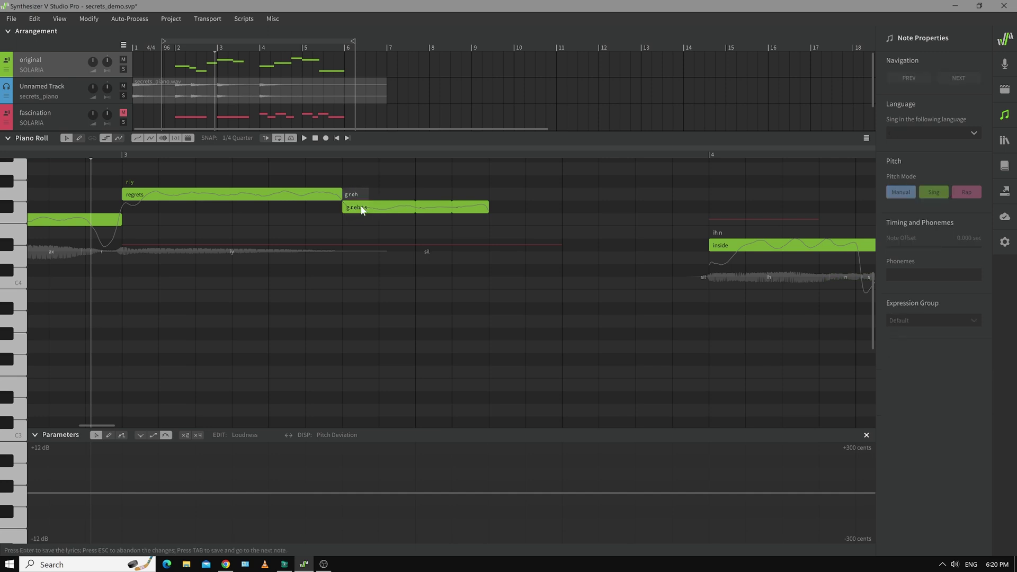
key(Return)
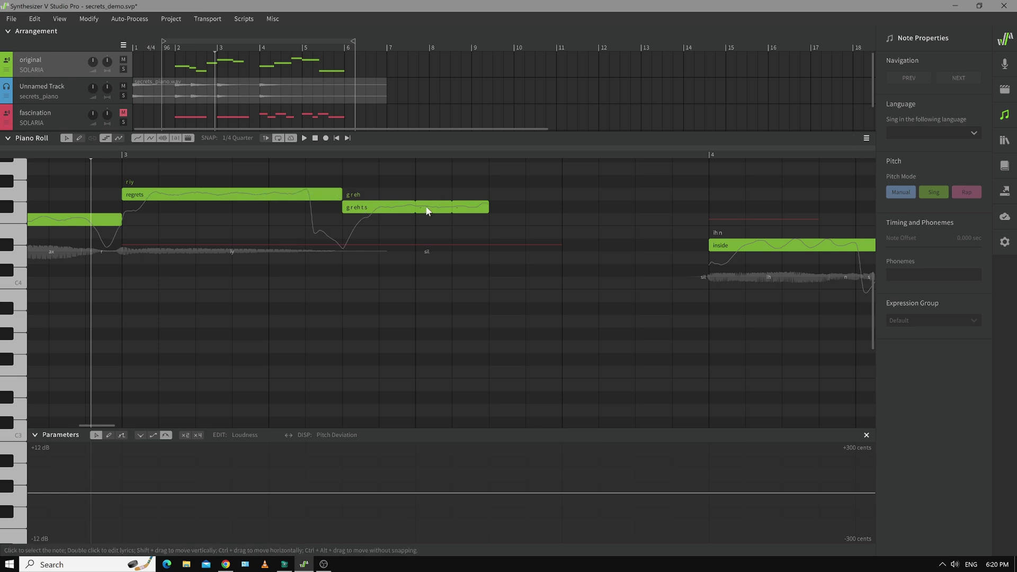
Step: Enter the lyrics ".t" and ".s" on the second and third split notes and play back the phrase
double_click(430, 206)
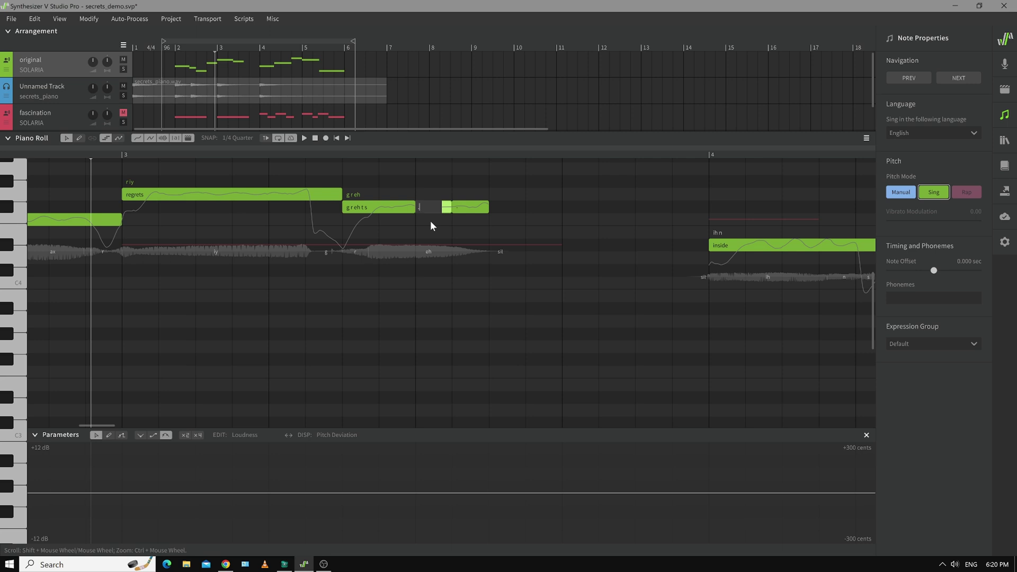
click(471, 325)
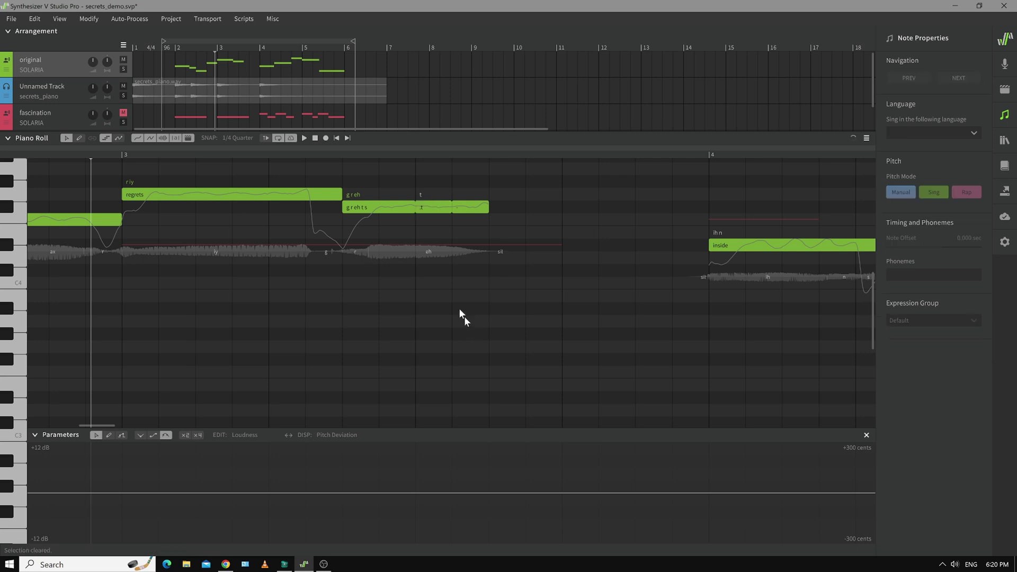
click(438, 204)
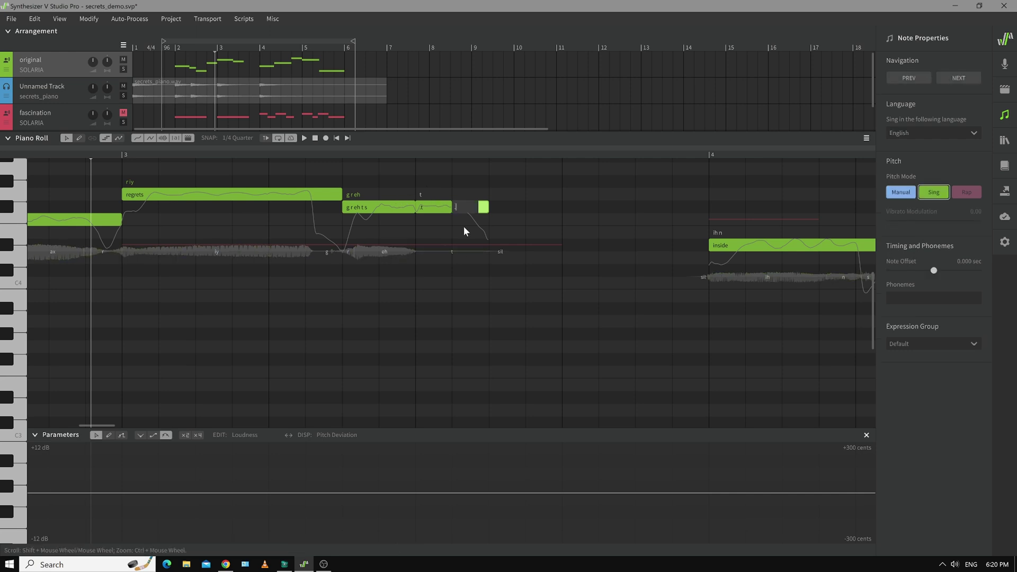
key(Return)
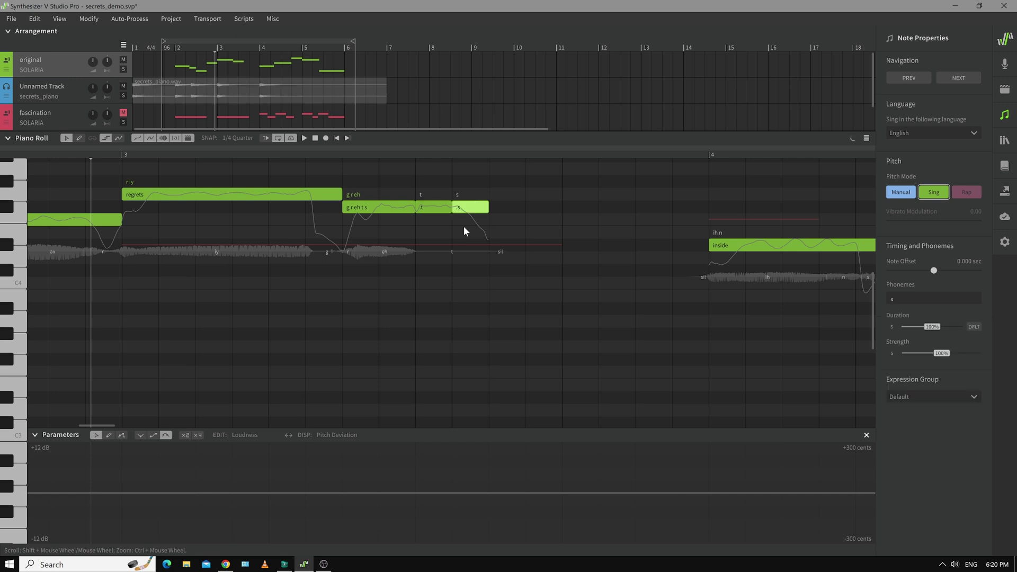
click(379, 352)
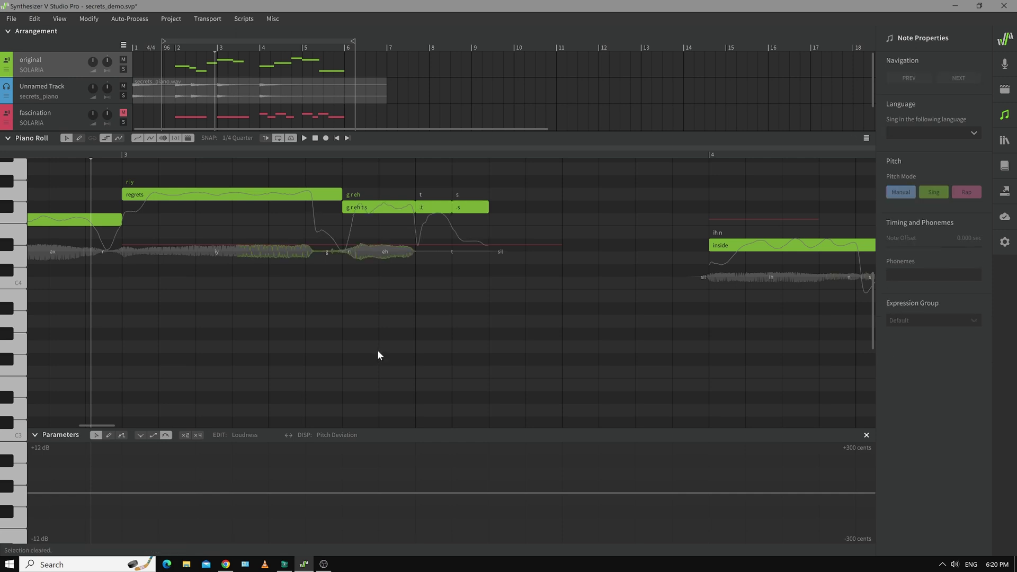
key(space)
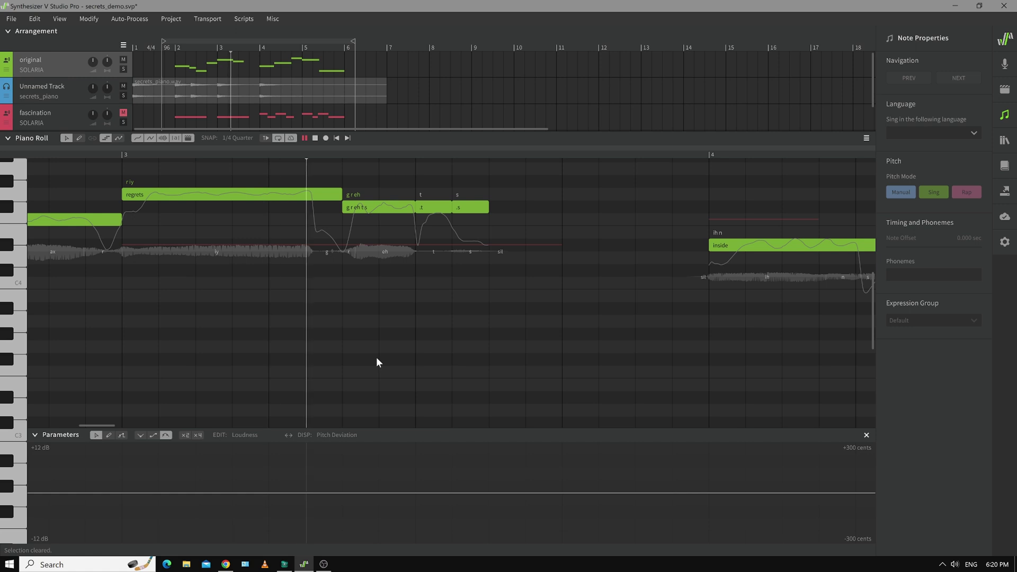
key(space)
Step: Lengthen the ".s" note by one grid division at its end and play back the phrase
click(479, 206)
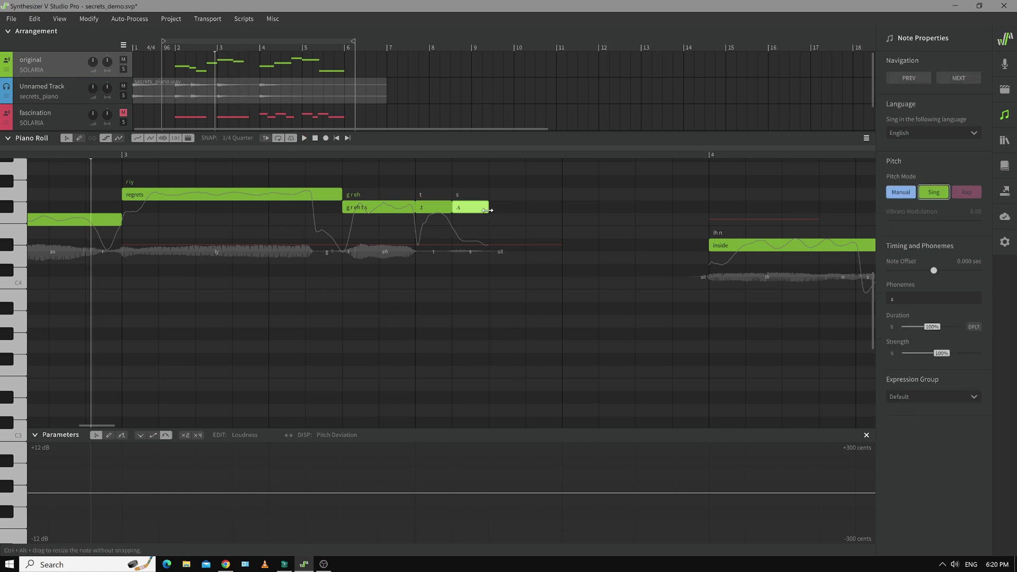
drag(488, 206, 518, 206)
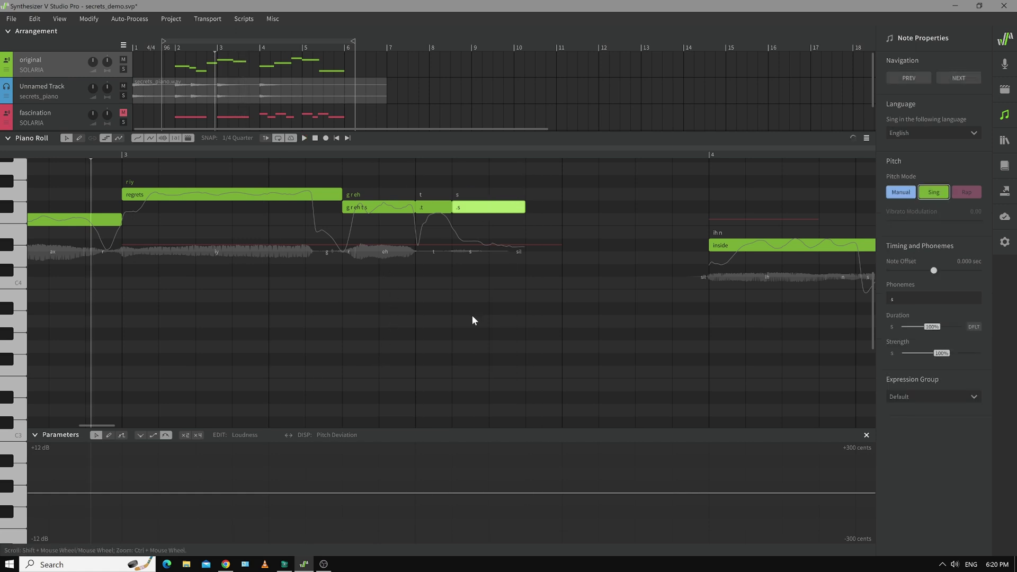
key(space)
key(space)
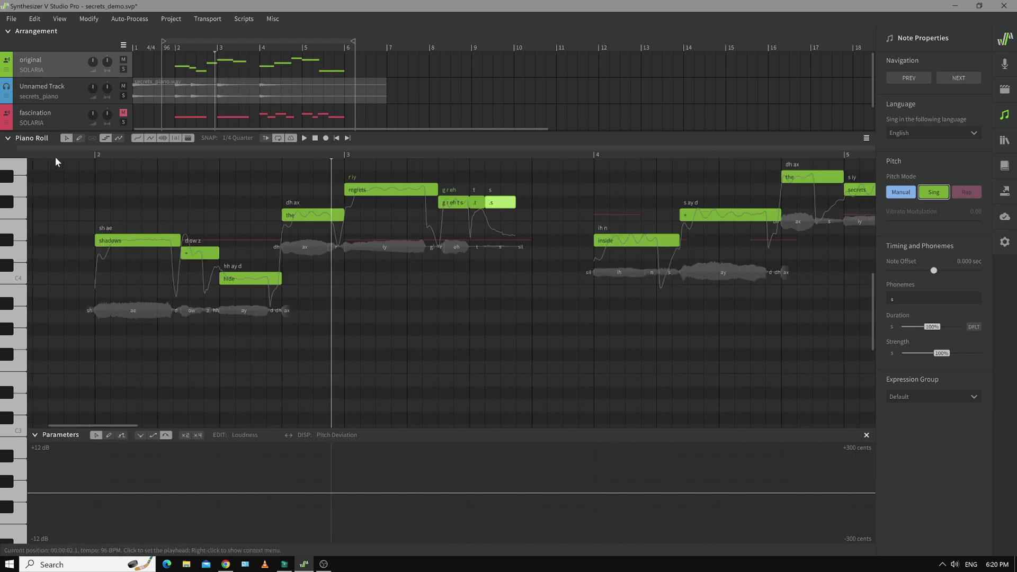
Step: Play back the whole vocal line from just before bar 2 to past bar 6
click(56, 155)
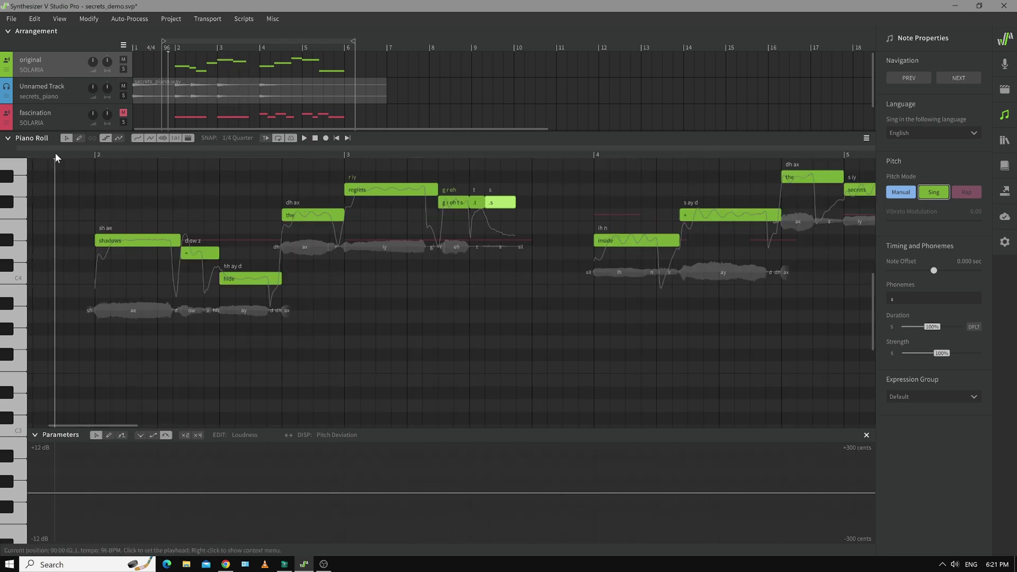
key(space)
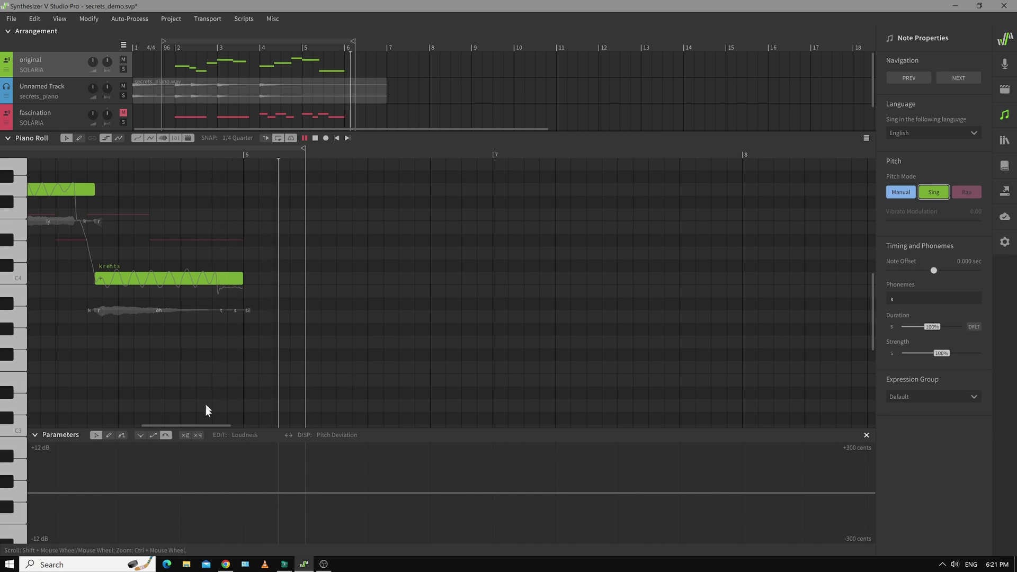
key(space)
Step: Focus on the word "inside" at bar 4 and select its first note
scroll(148, 421, left, 2)
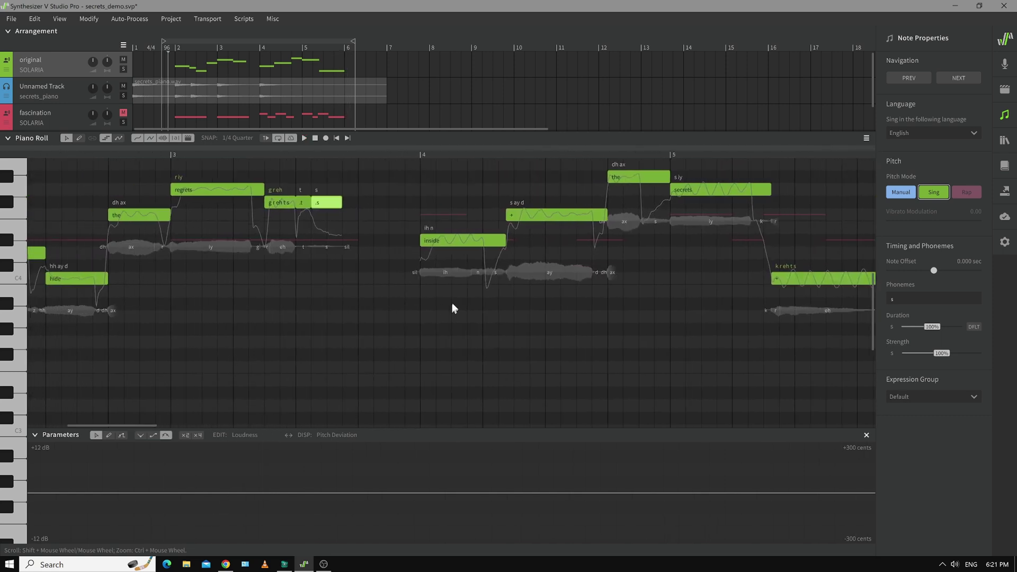
ctrl+scroll(124, 421, up, 4)
scroll(110, 421, left, 2)
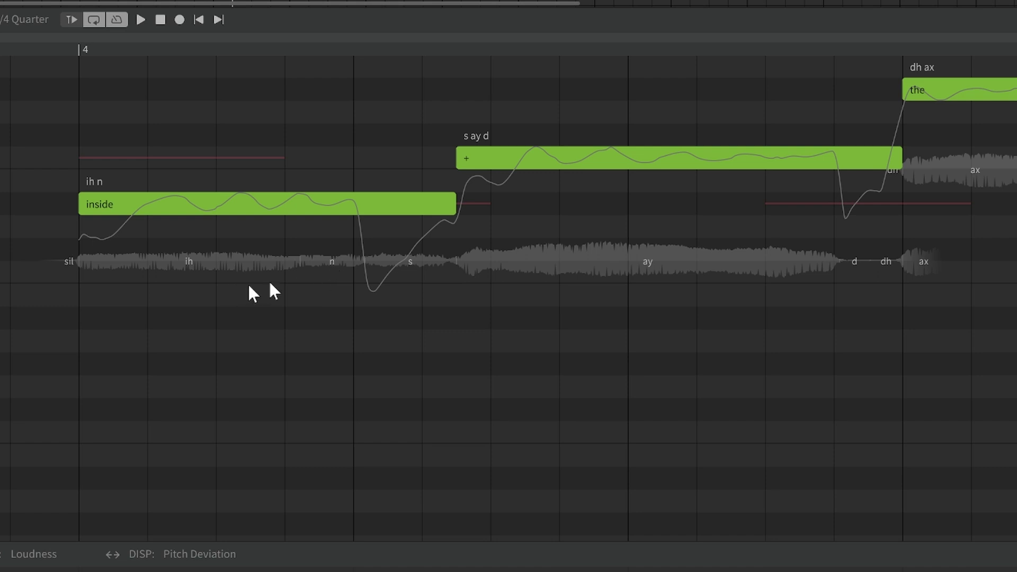
click(300, 208)
click(275, 207)
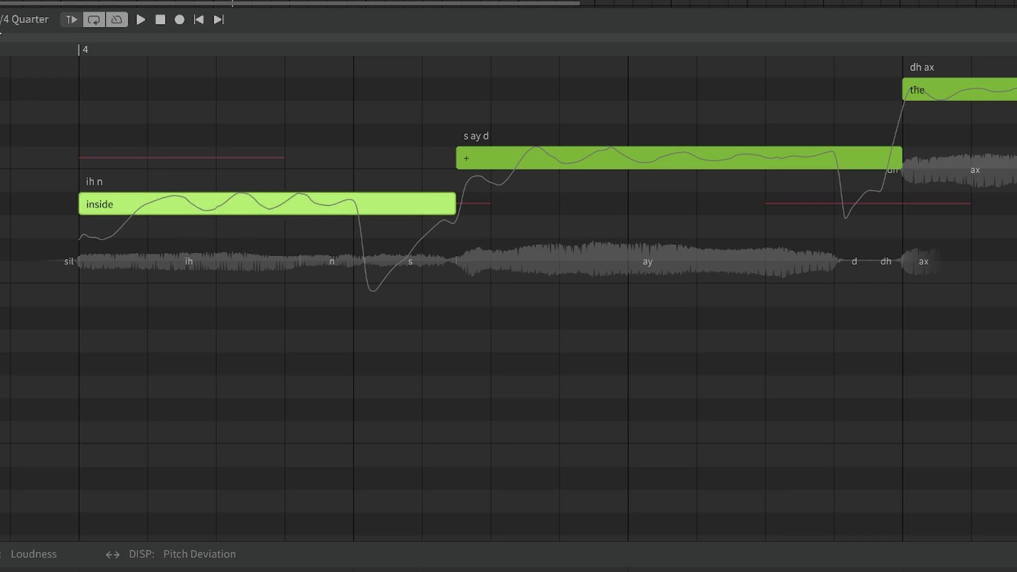
Step: Turn off snapping and split the first note of "inside" into three notes, roughly a third and three quarters along its length
click(24, 21)
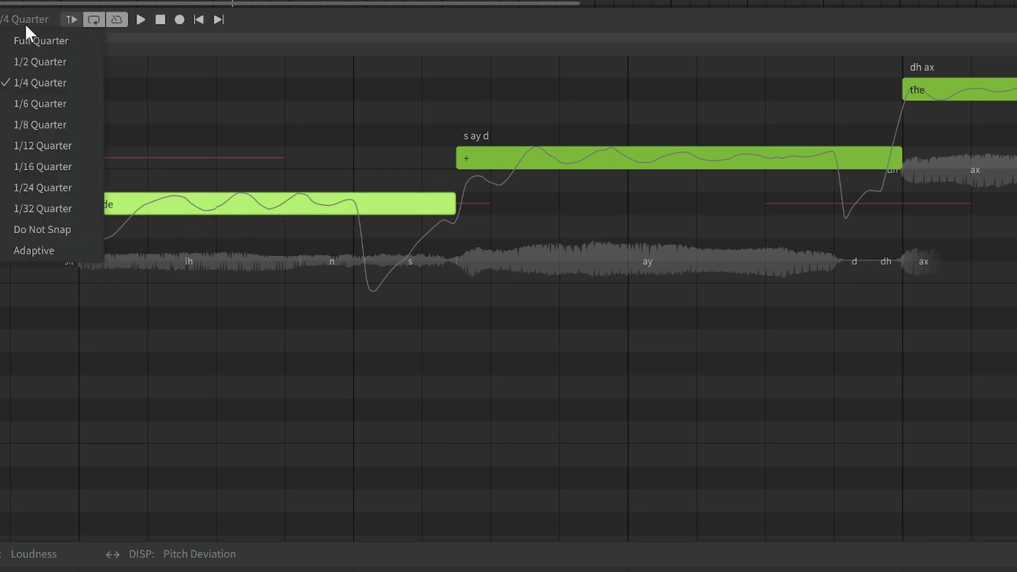
click(26, 229)
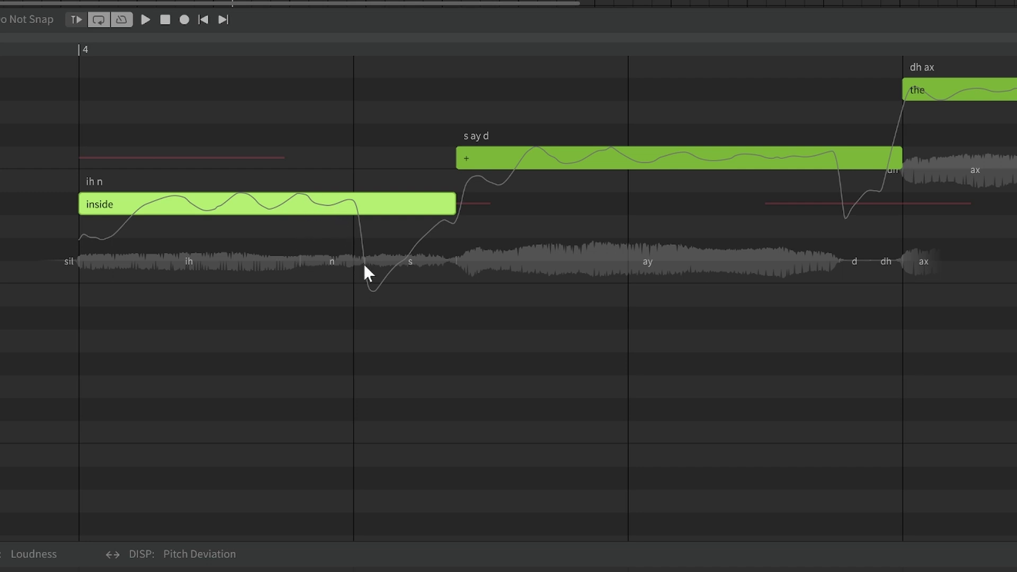
right_click(365, 212)
click(377, 216)
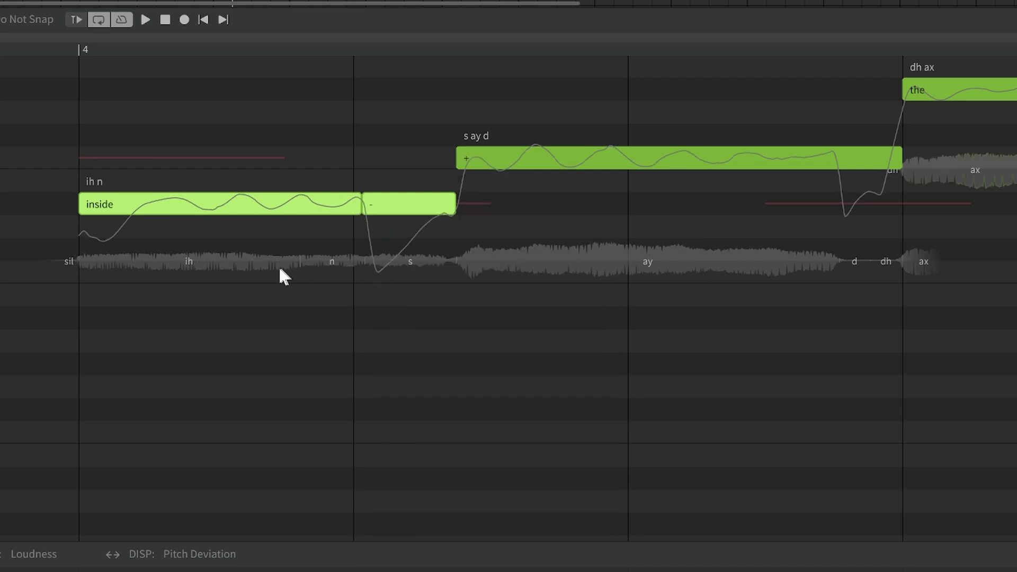
right_click(199, 208)
click(207, 213)
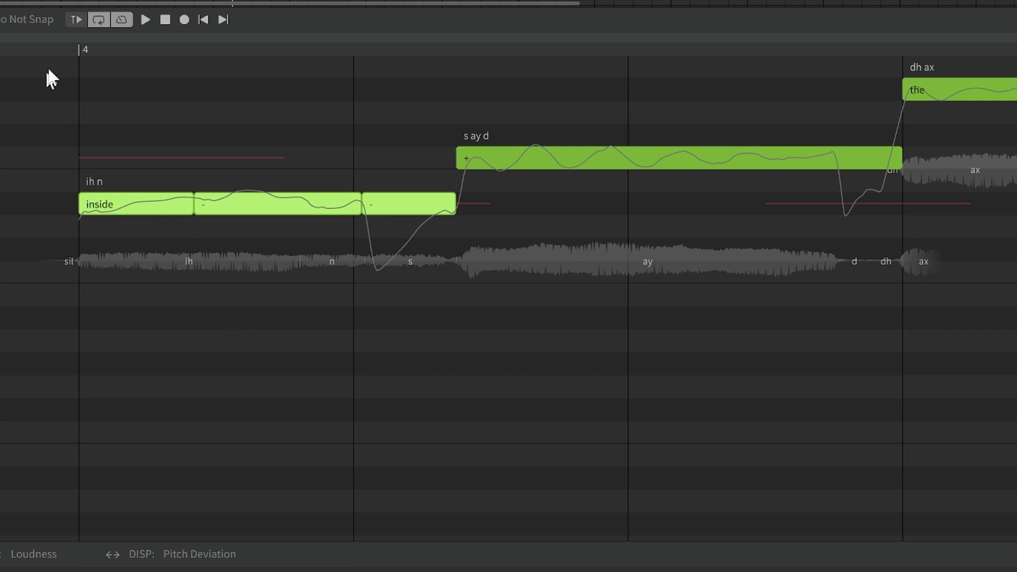
Step: Play back the split word "inside" from just before bar 4
click(39, 50)
key(space)
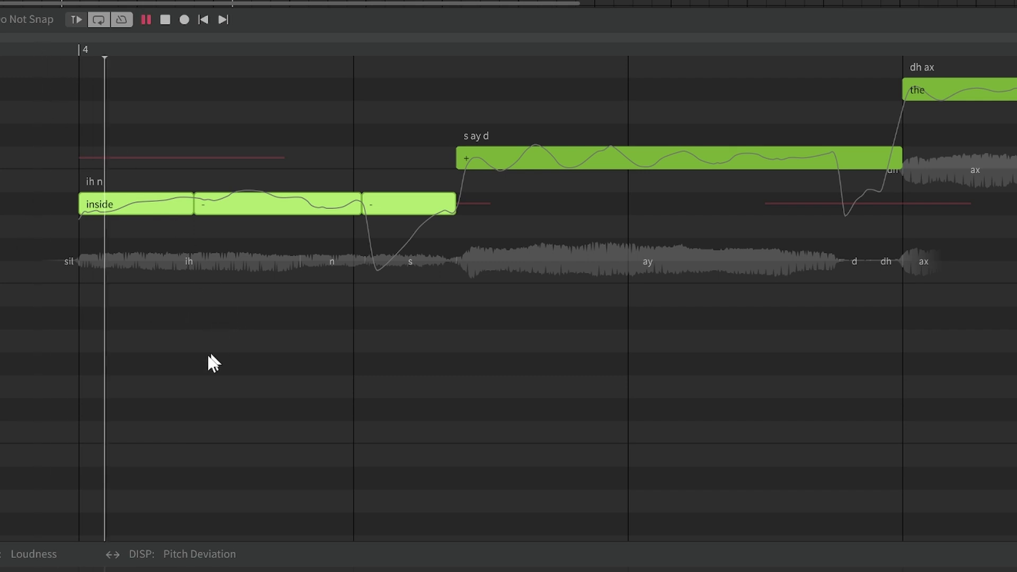
key(space)
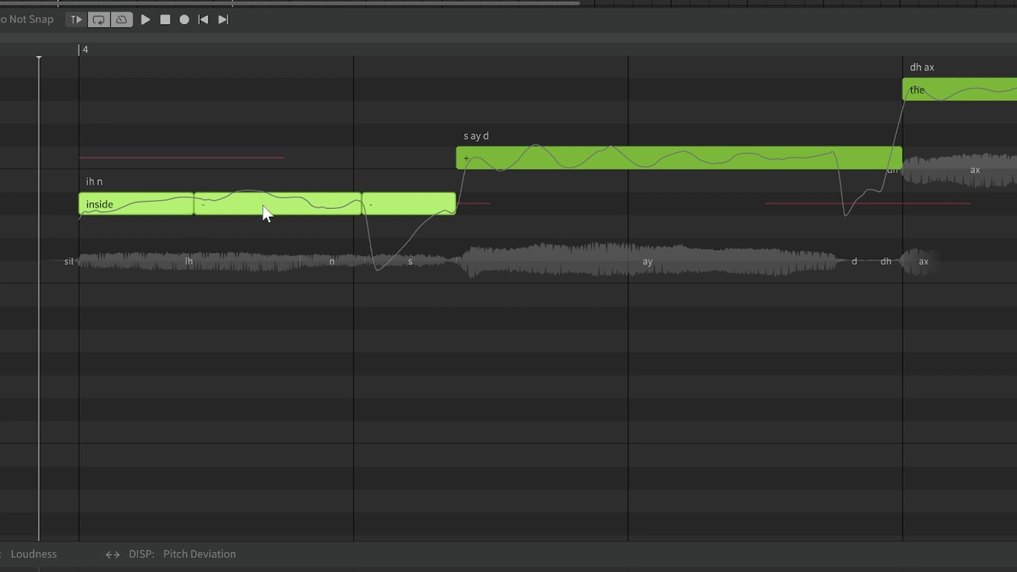
Step: Reduce the phonemes of the first "inside" note to "ih"
click(254, 321)
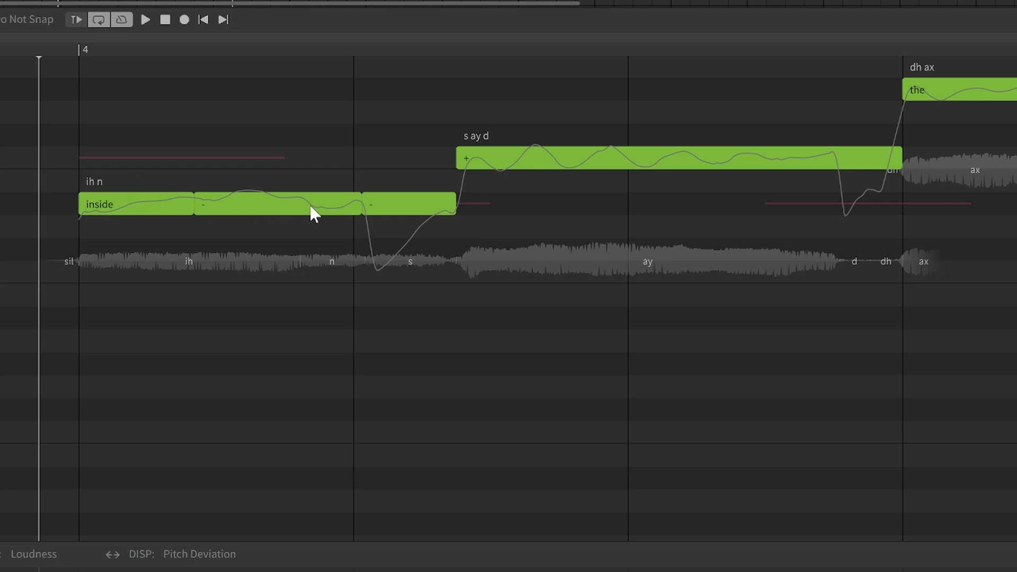
click(385, 204)
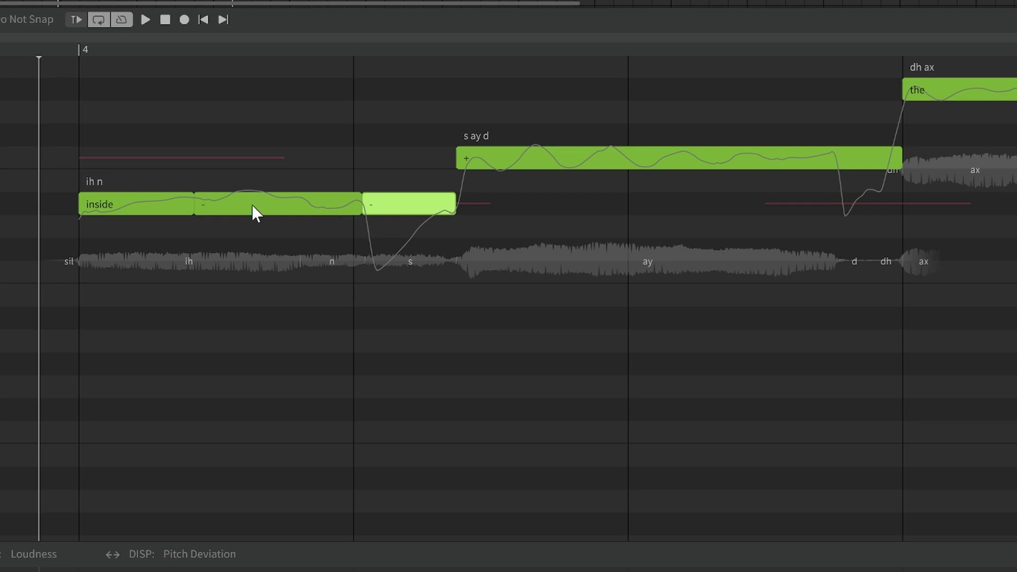
click(148, 207)
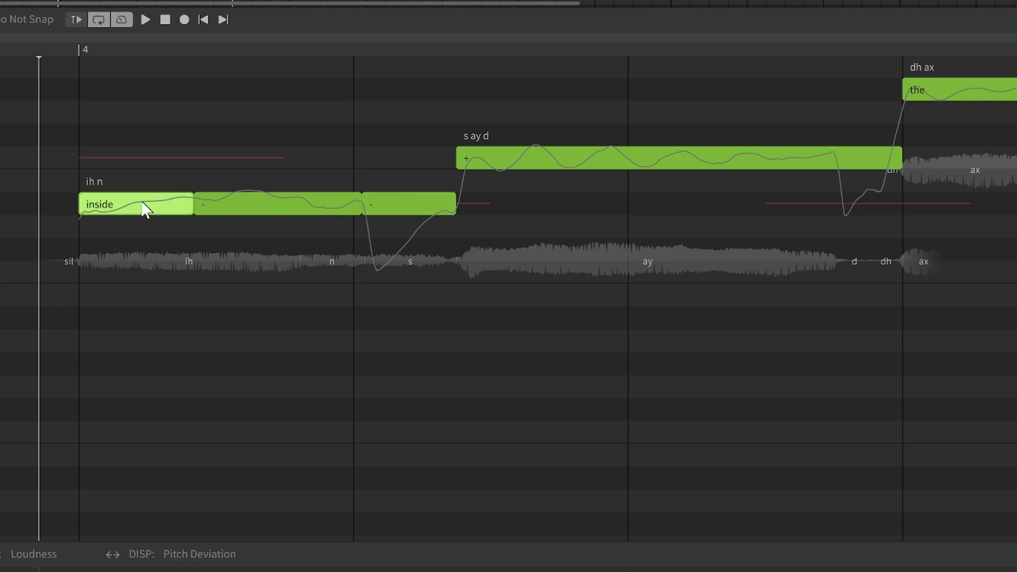
double_click(95, 180)
click(104, 180)
key(BackSpace)
key(BackSpace)
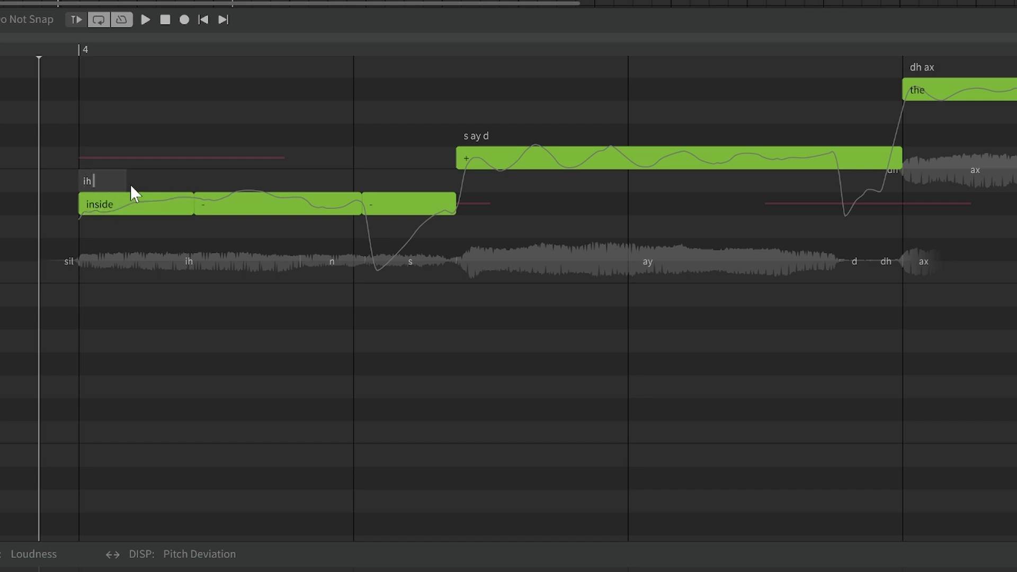
Step: Enter the lyric ".n" on the second split note of "inside"
click(225, 212)
double_click(223, 208)
text(-)
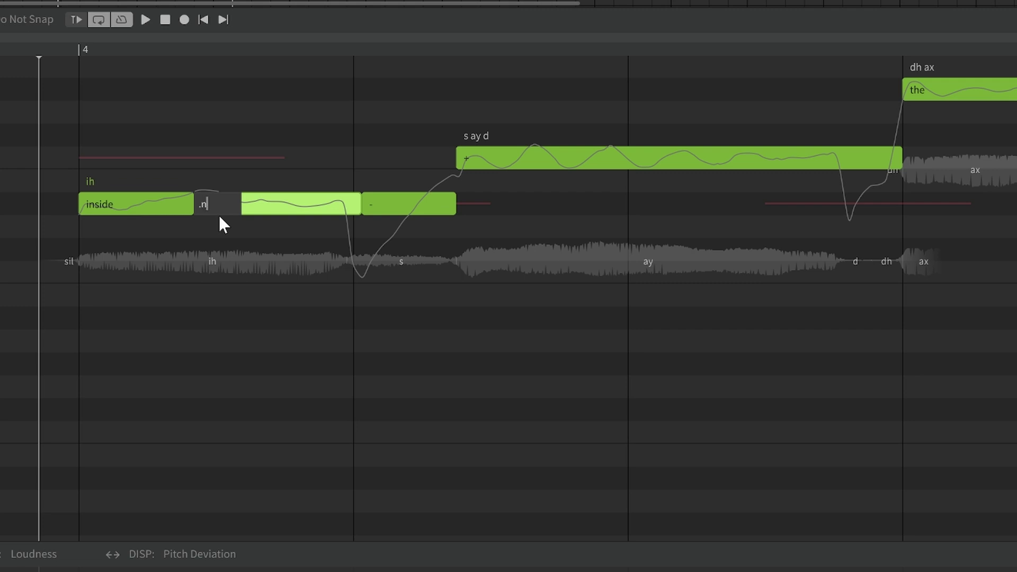
text(n)
key(Return)
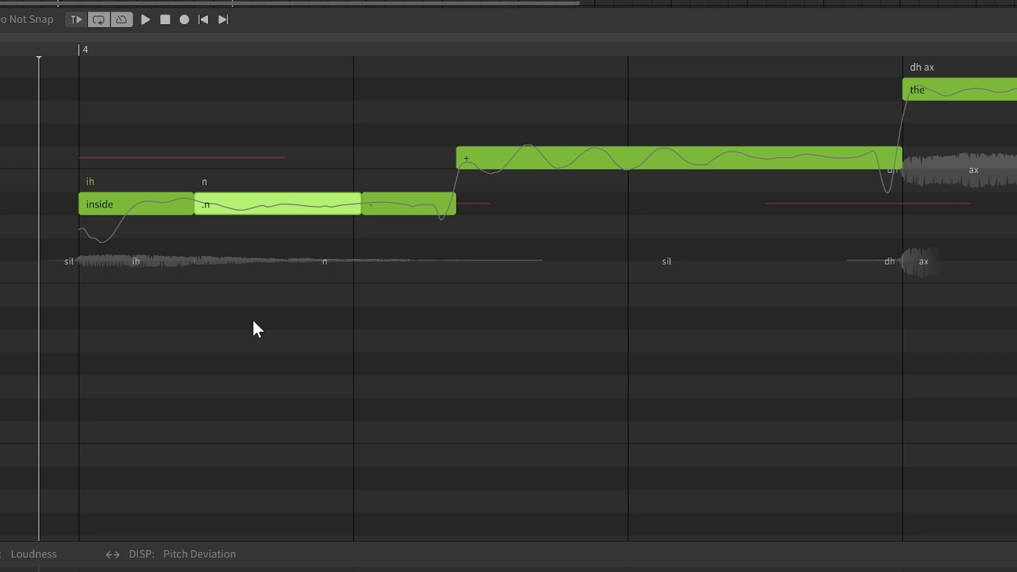
Step: Replace the "+" lyric on the higher note following the split notes with "side"
click(401, 205)
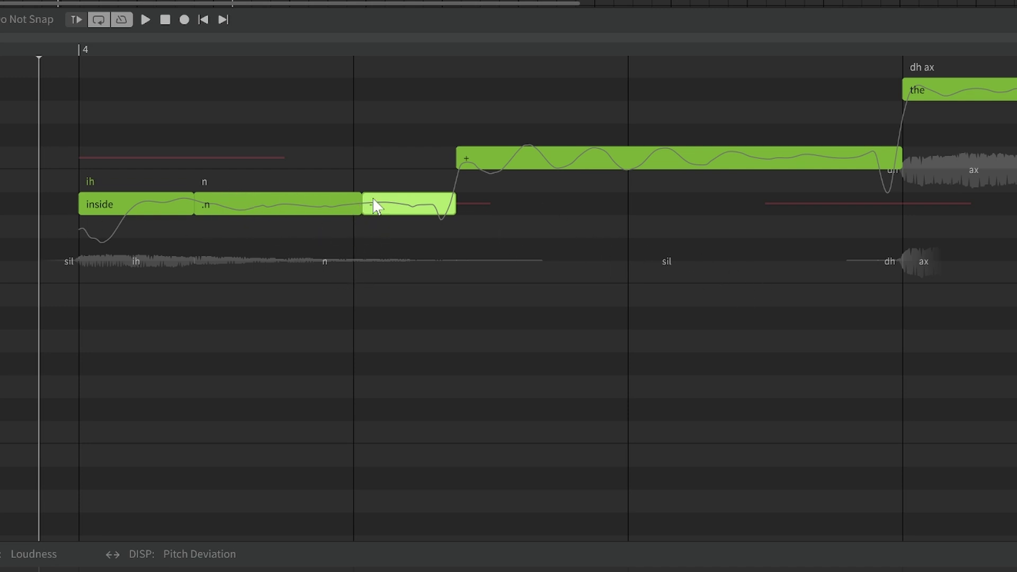
click(289, 308)
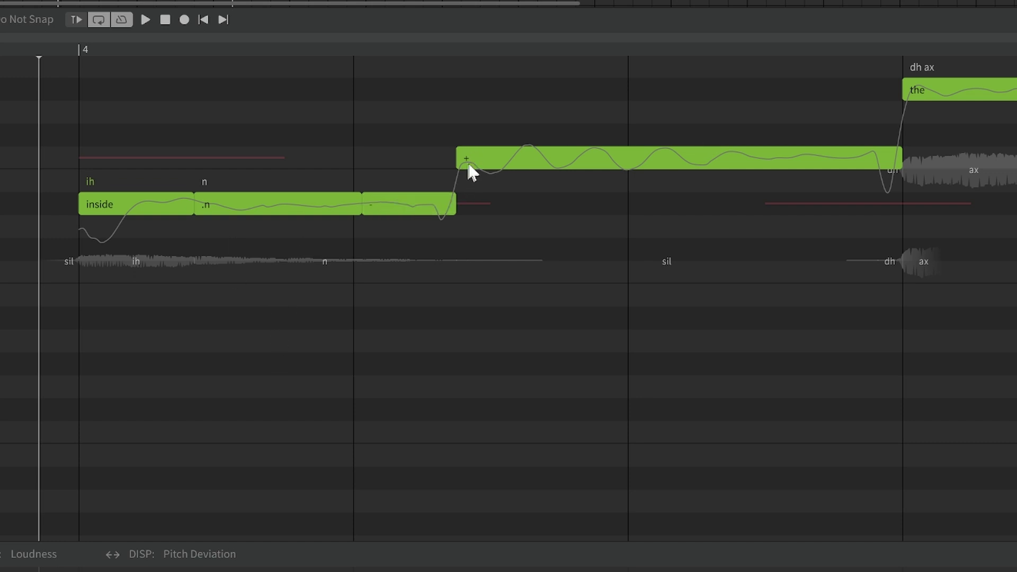
double_click(485, 161)
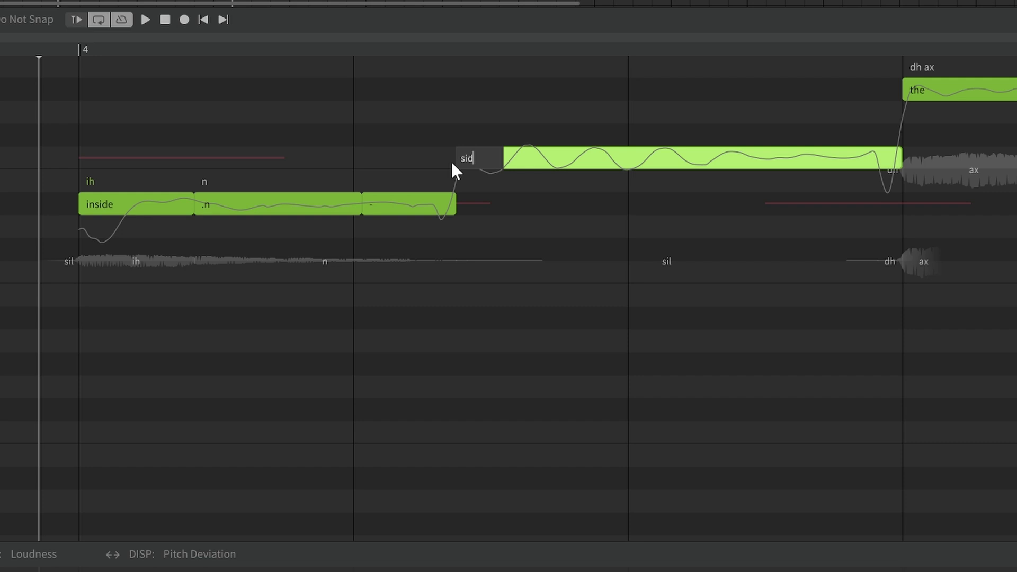
key(Return)
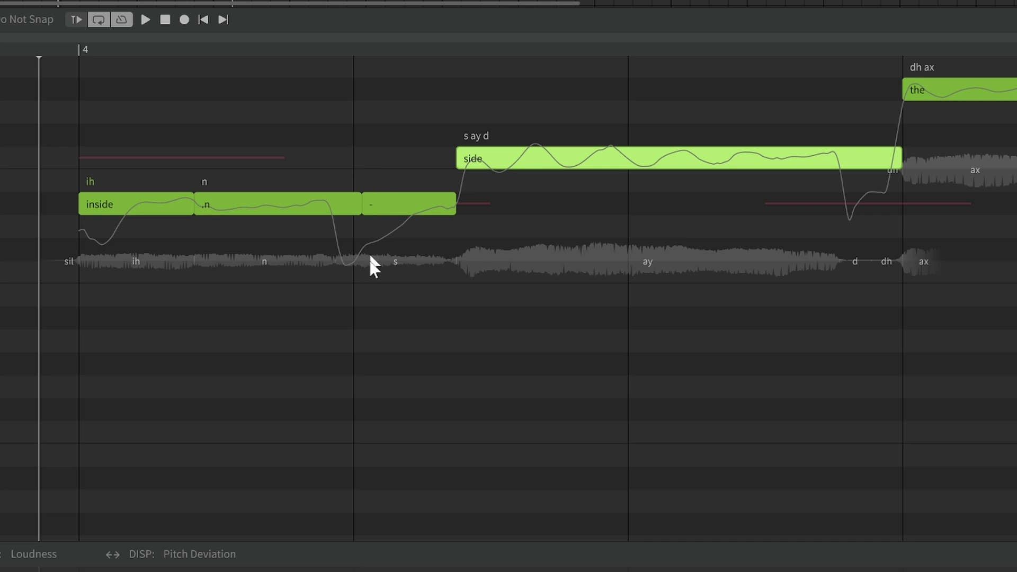
click(378, 301)
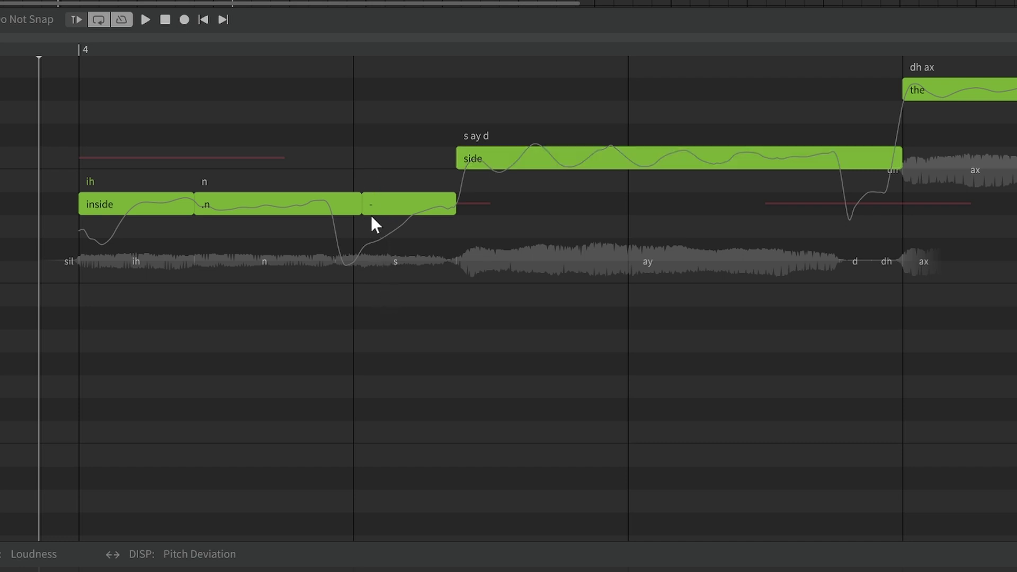
Step: Remove the "s" phoneme from the "side" note so it uses only "ay d"
double_click(491, 157)
click(468, 133)
double_click(469, 136)
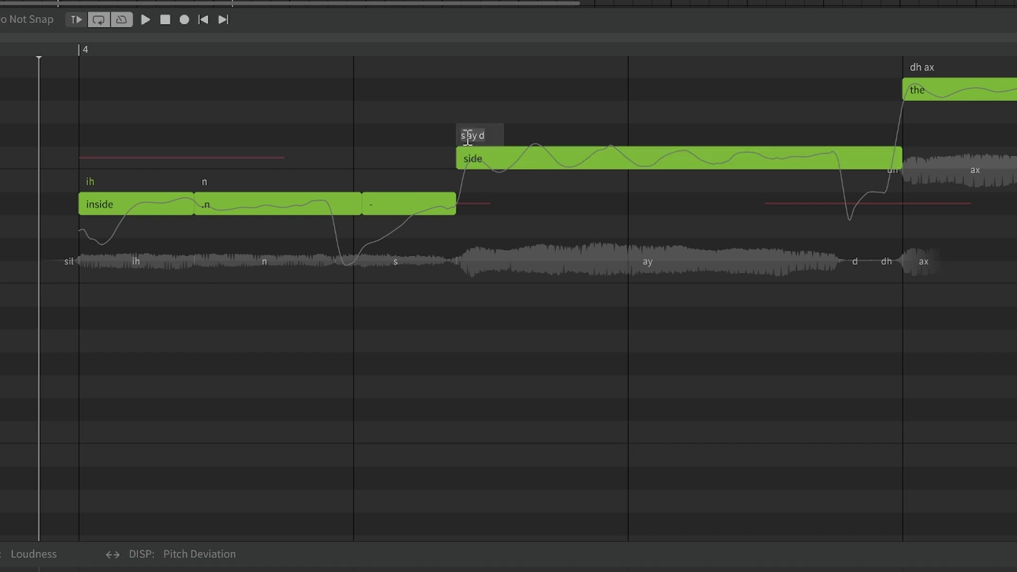
key(Delete)
key(Return)
Step: Enter the lyric ".s" on the third split note, just before "side", and deselect it
double_click(372, 208)
text(.s)
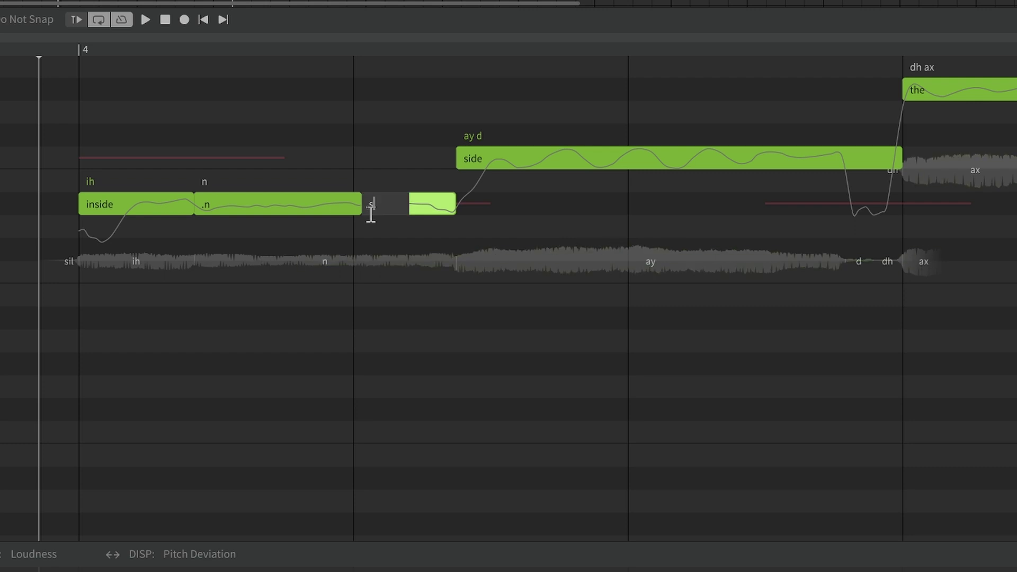
key(Return)
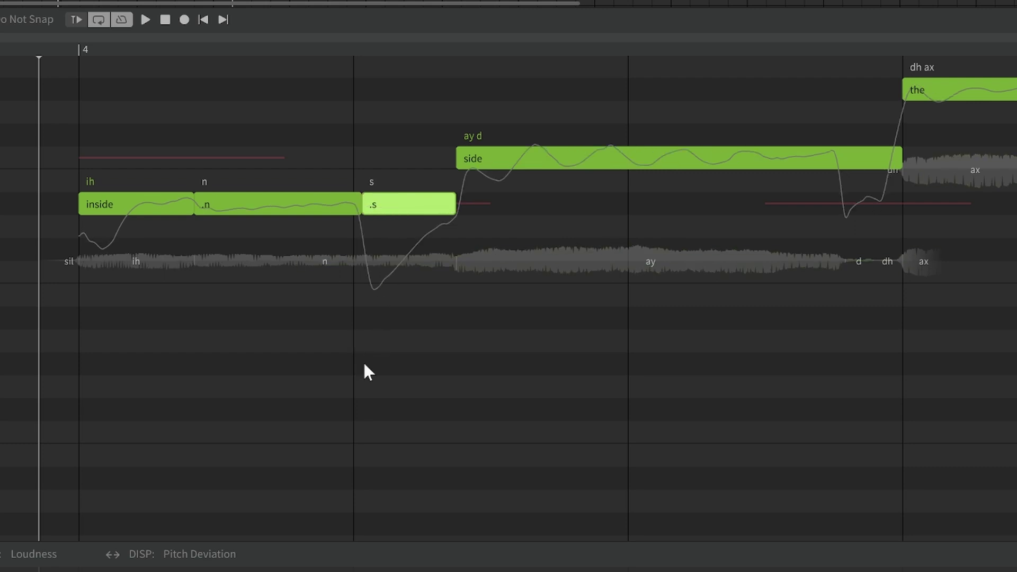
click(358, 236)
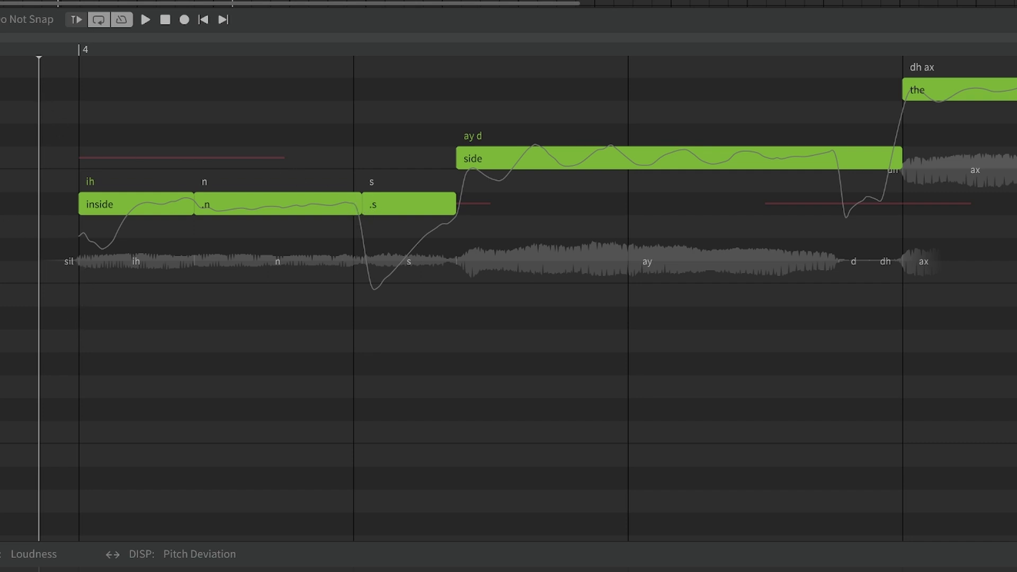
Step: Play back the phrase "inside the secrets" several times from just before bar 4
key(space)
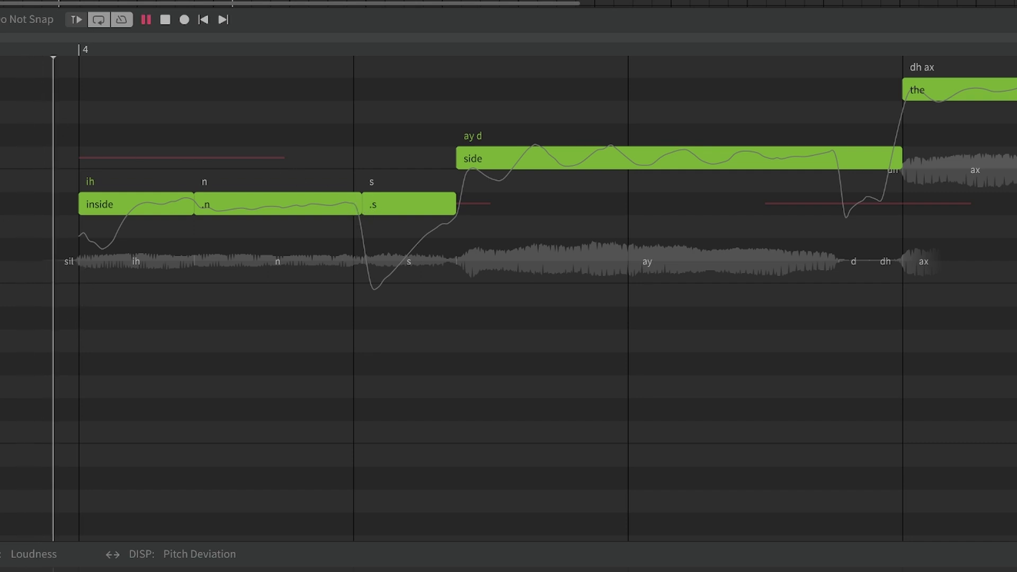
key(space)
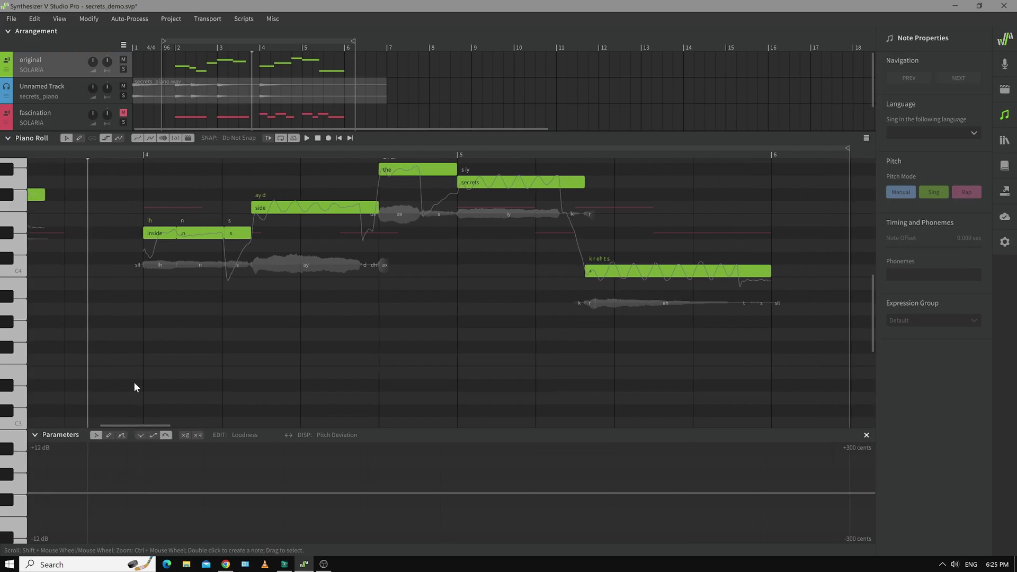
key(space)
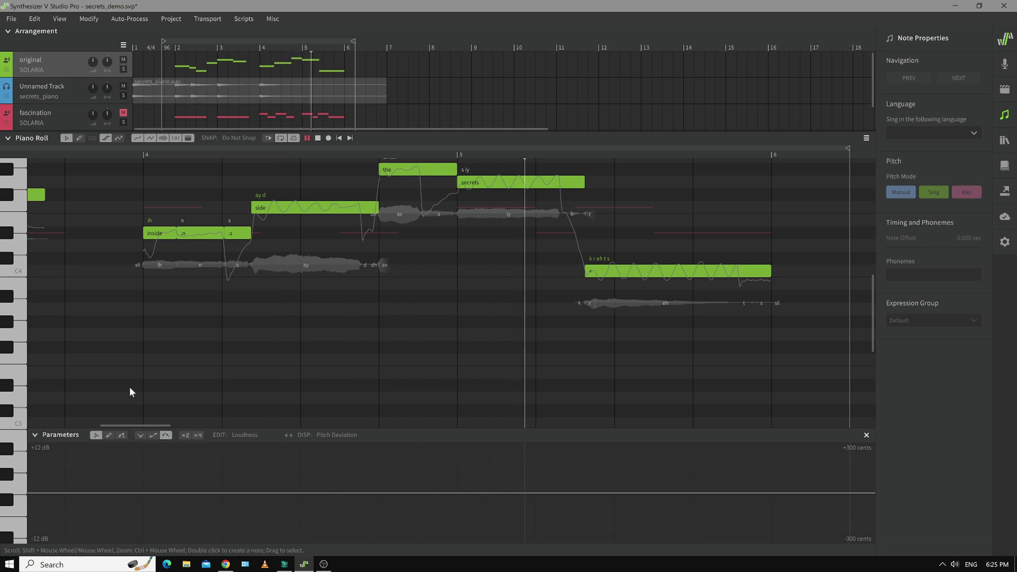
key(space)
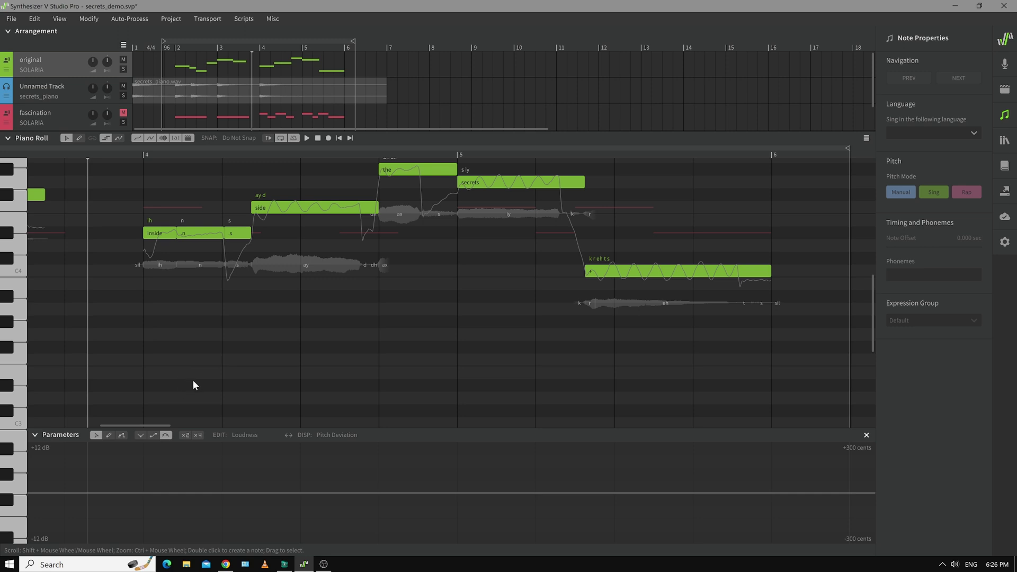
key(space)
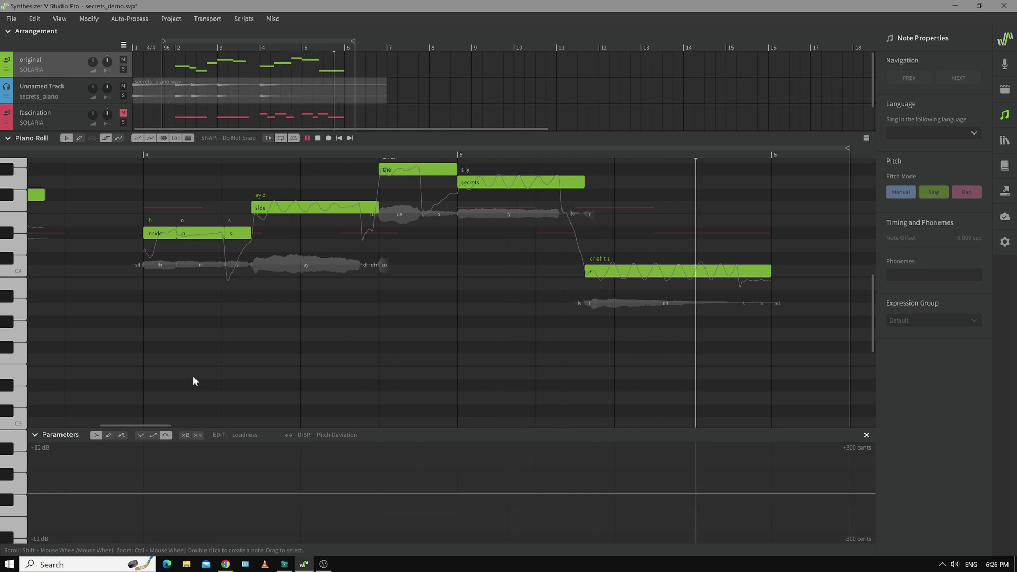
key(space)
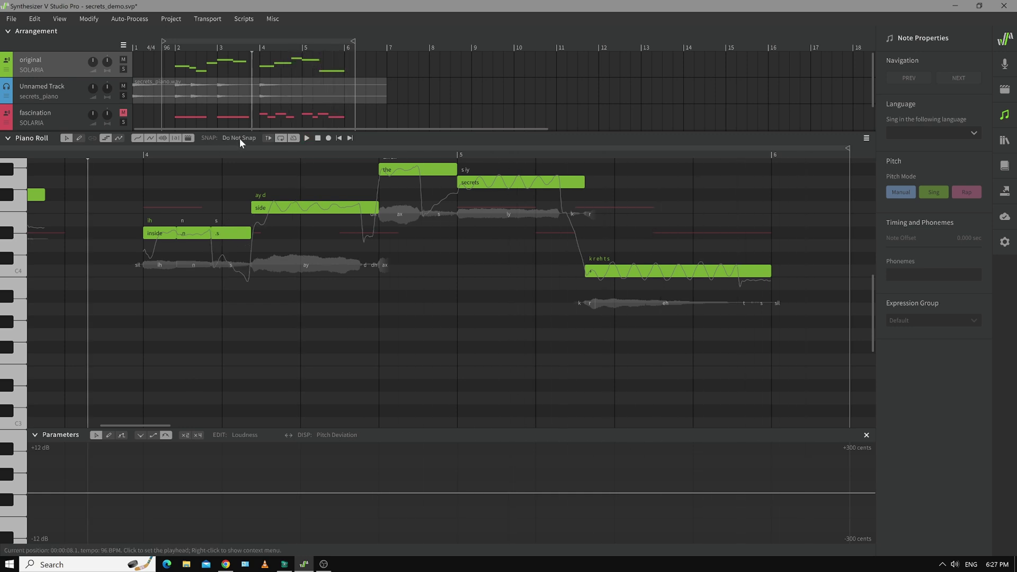
Step: Leave snapping off and fine-tune the boundary between the ".n" and ".s" notes by a slight amount
click(239, 139)
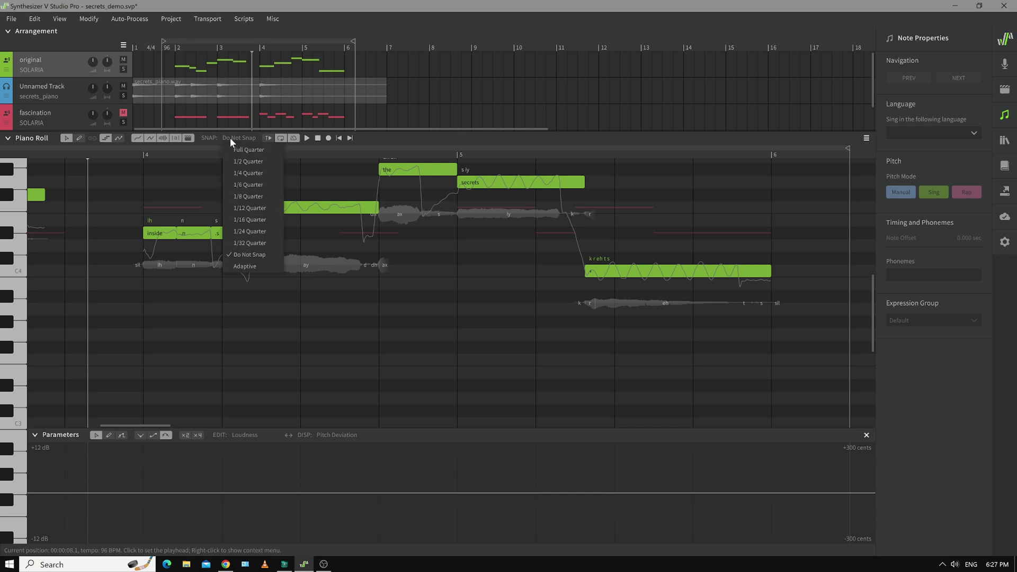
click(204, 170)
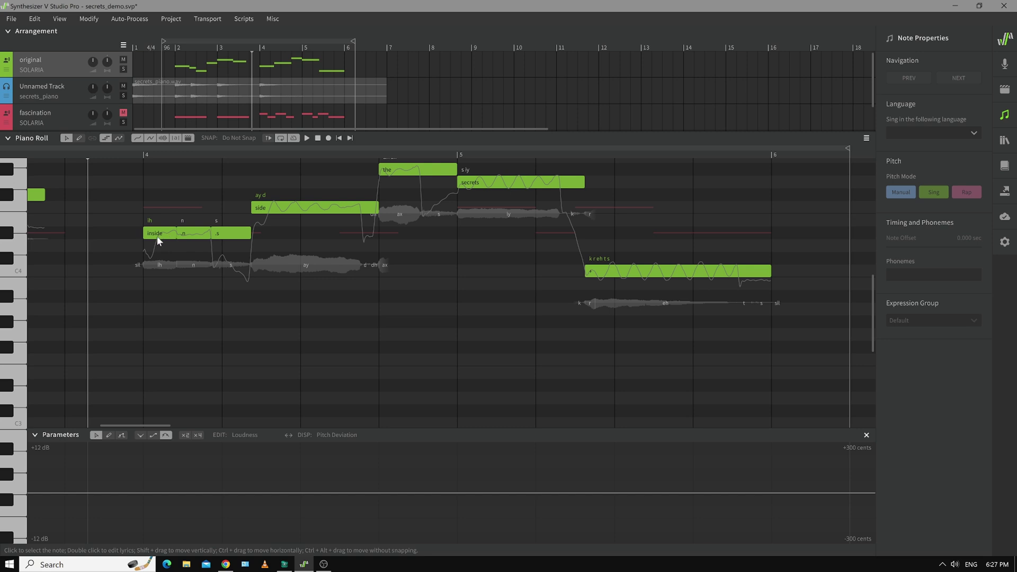
click(196, 236)
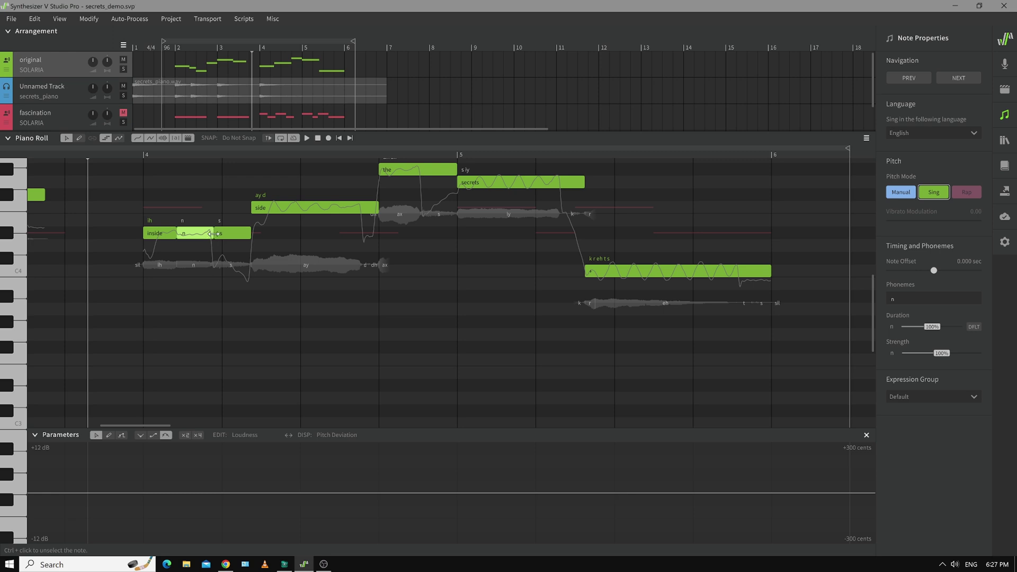
mouse_move(222, 233)
mouse_down()
mouse_move(203, 234)
mouse_move(219, 234)
mouse_up()
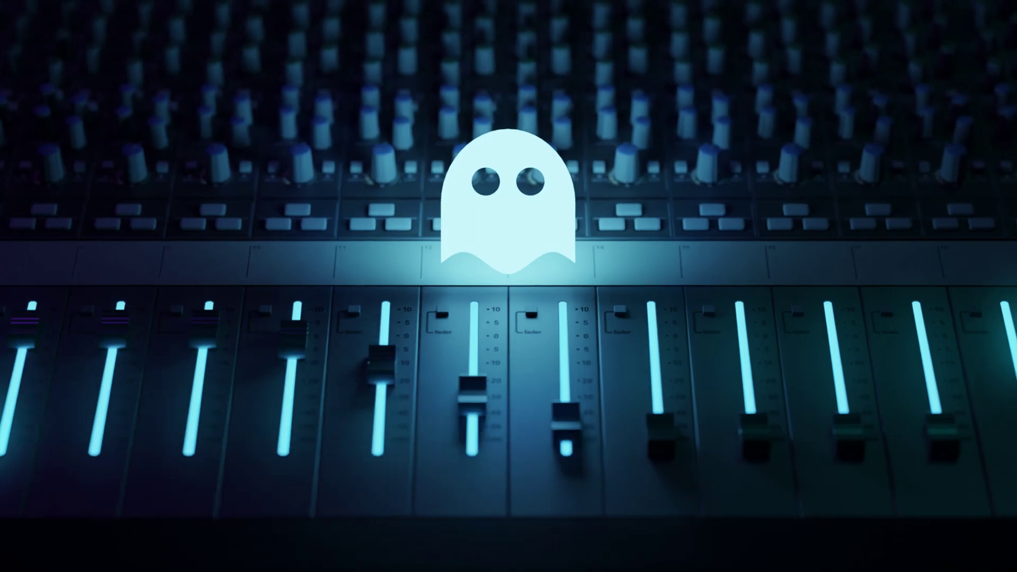